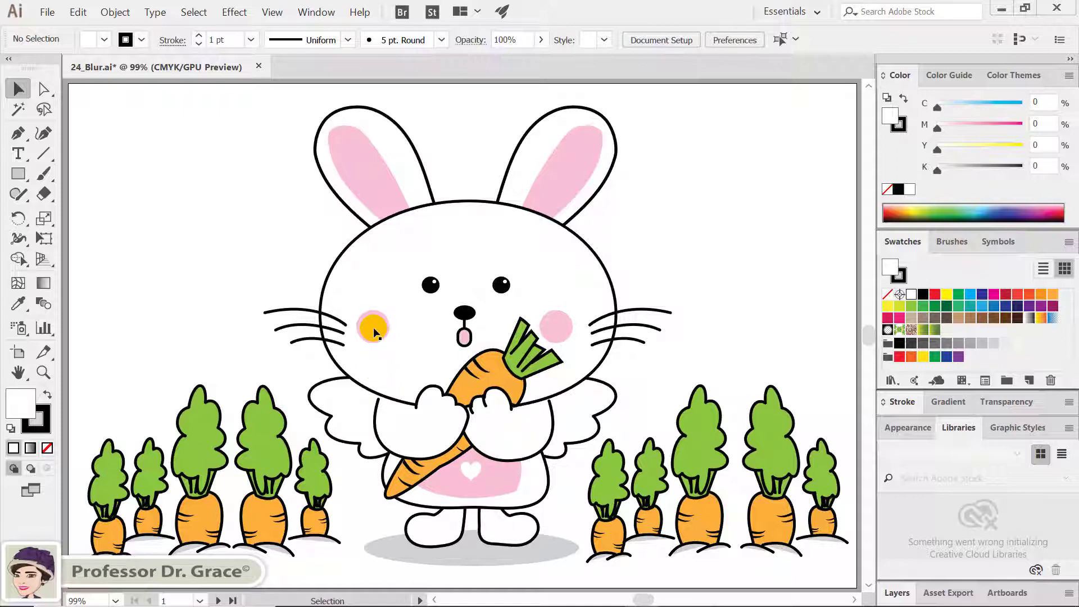
Step: Select both of the bunny's pink cheek circles and give them a 30-pixel Gaussian Blur
left_click(378, 331)
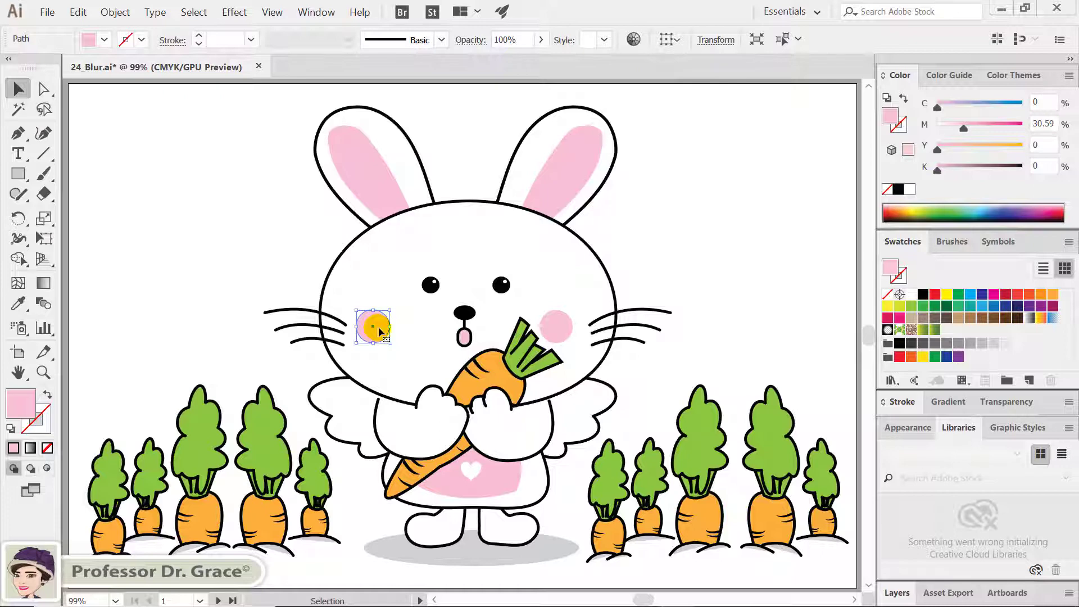
left_click(558, 332, "shift")
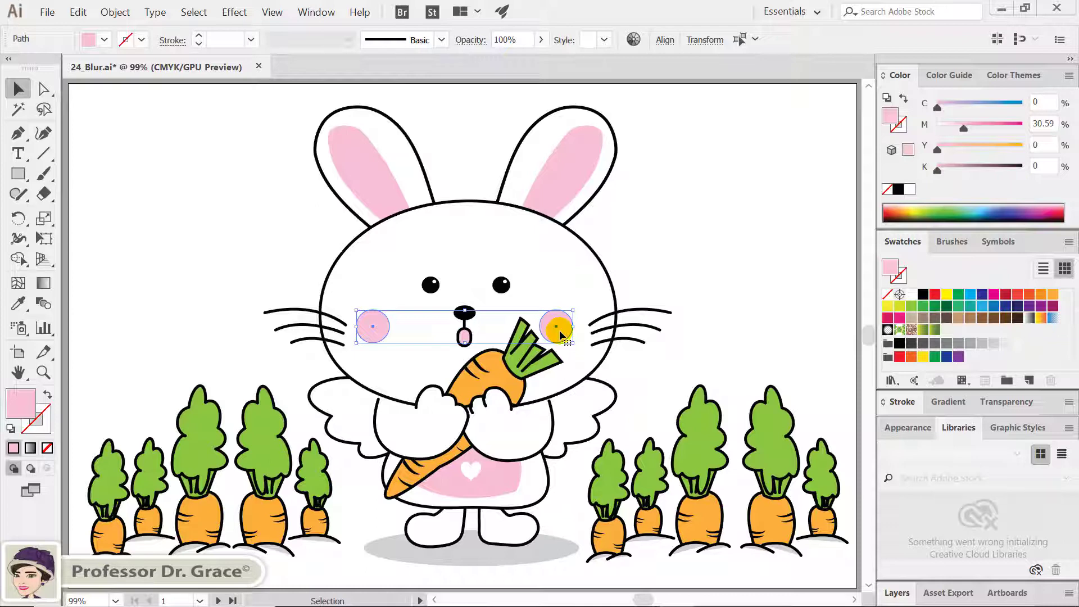
left_click(234, 12)
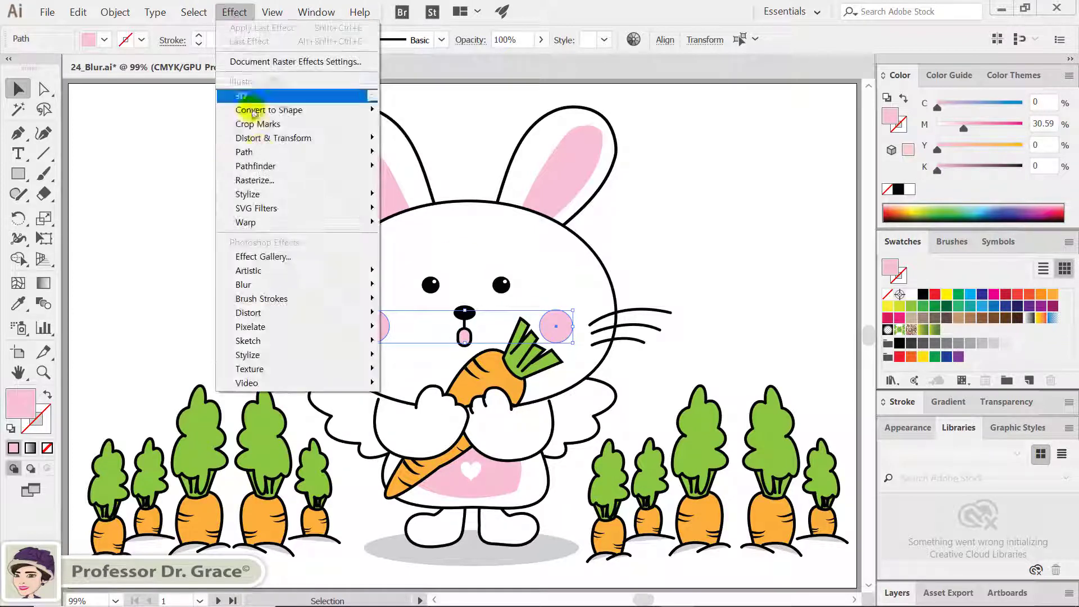
mouse_move(253, 285)
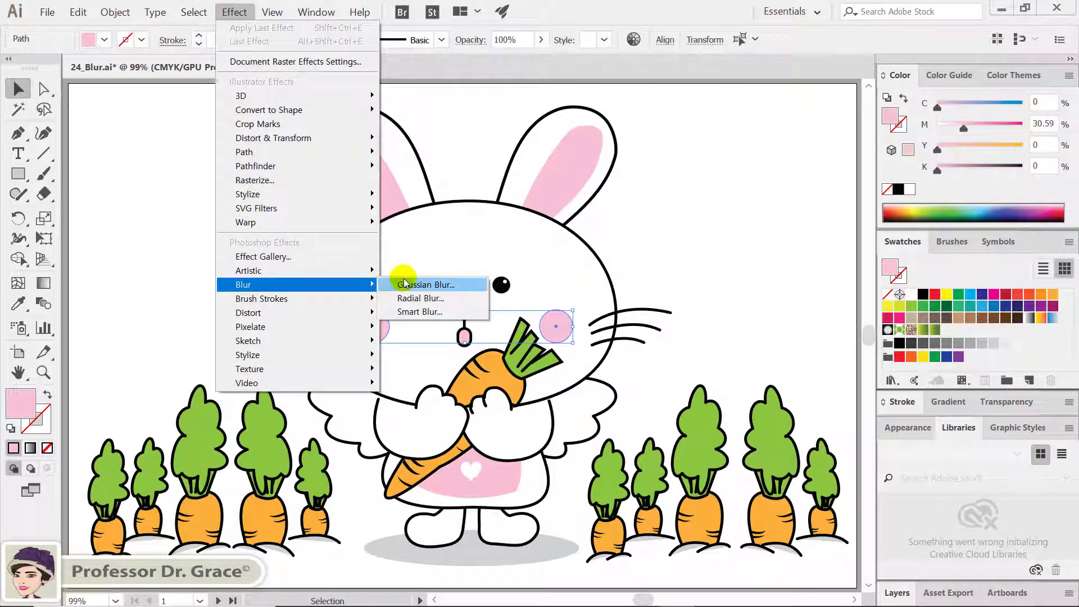
left_click(405, 284)
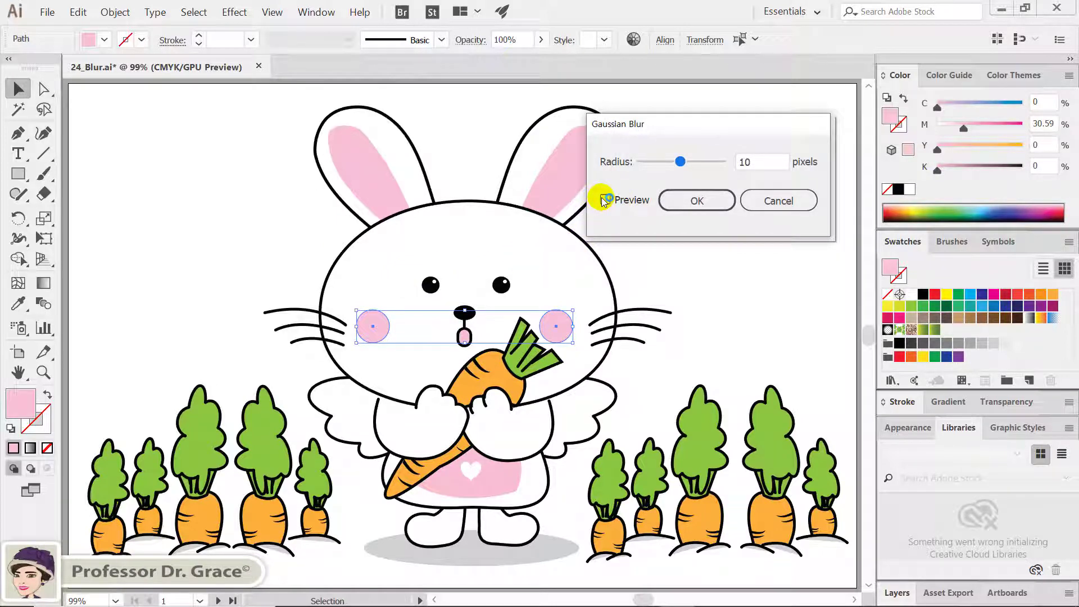
left_click(605, 200)
double_click(750, 162)
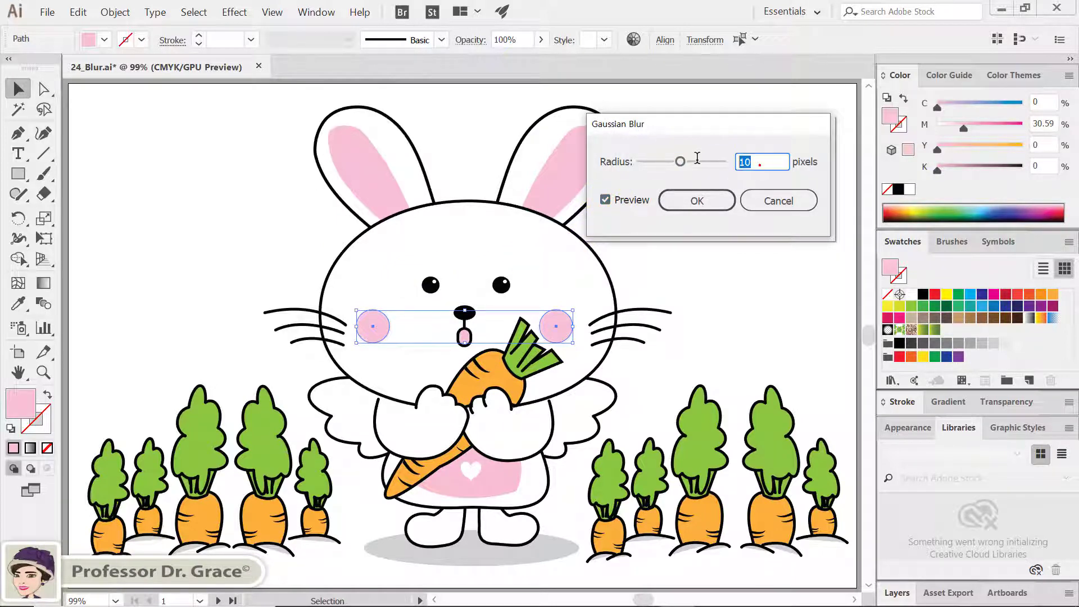
type("30")
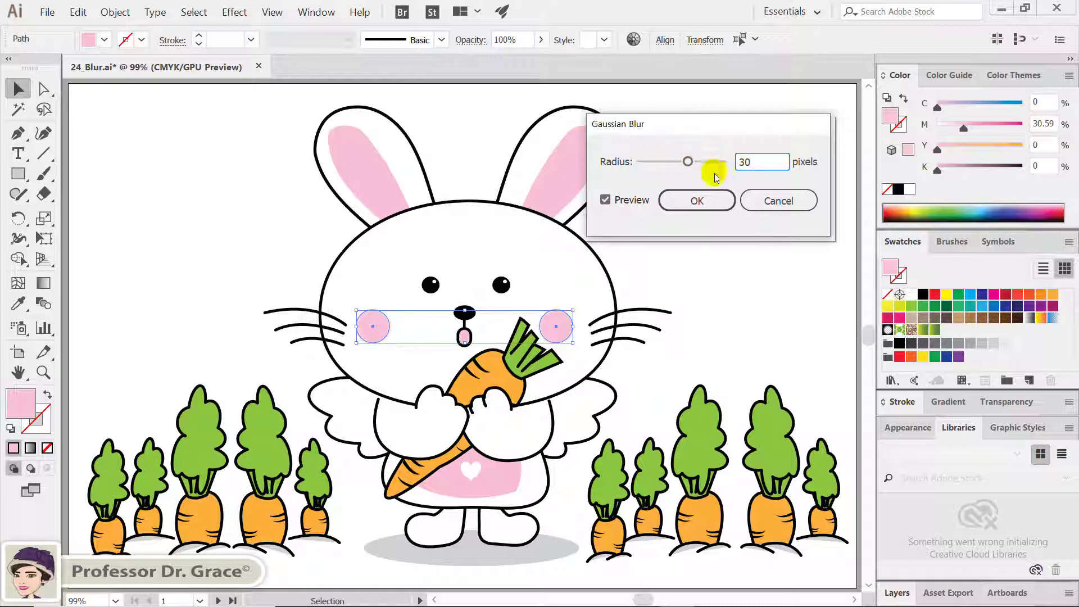
left_click(711, 201)
Step: Confirm the cheek blur, then bring the donut artboard into view, fitted to the window
left_click(692, 248)
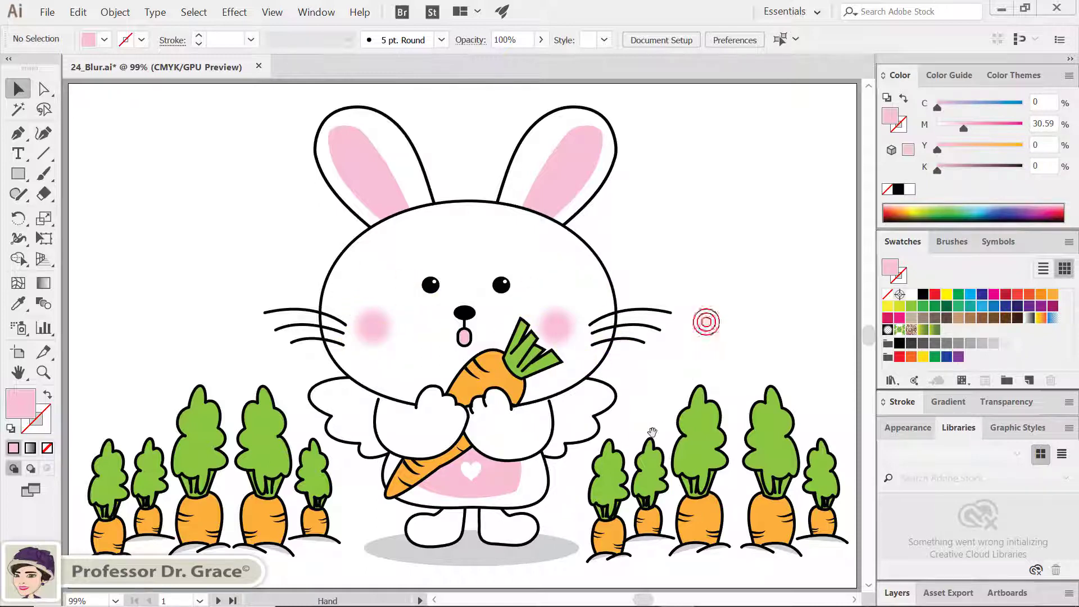
scroll(605, 328, "down", 5)
left_click_drag(603, 326, 582, 265)
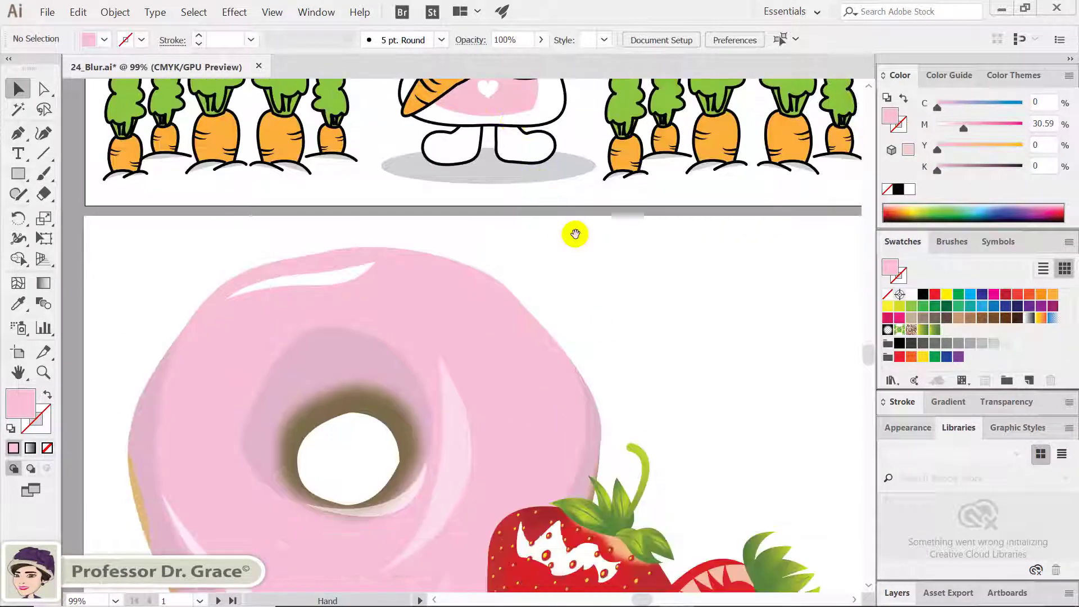
key("ctrl")
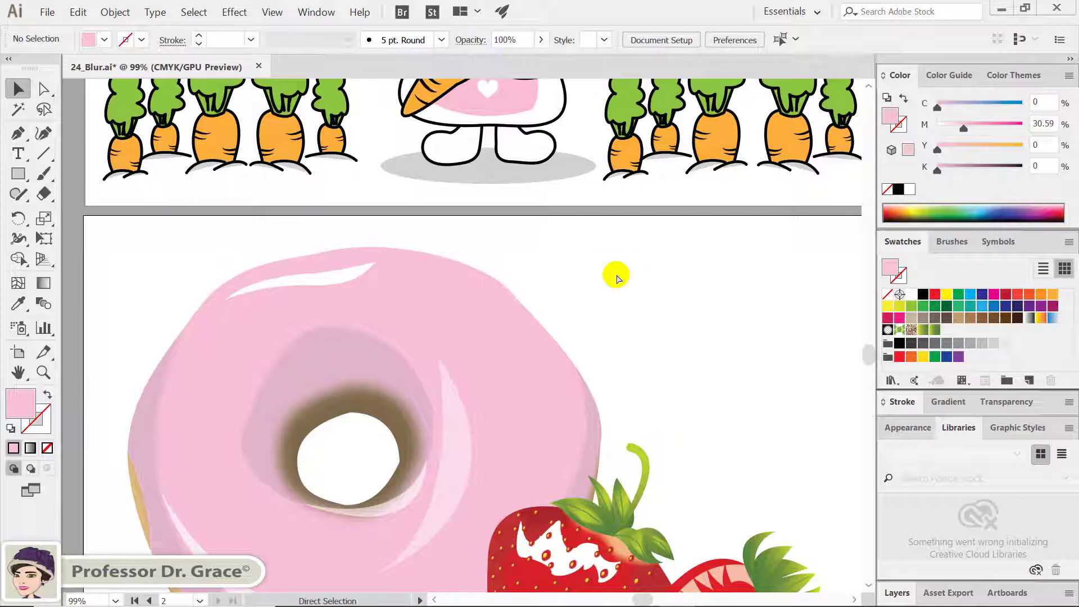
key("ctrl+0")
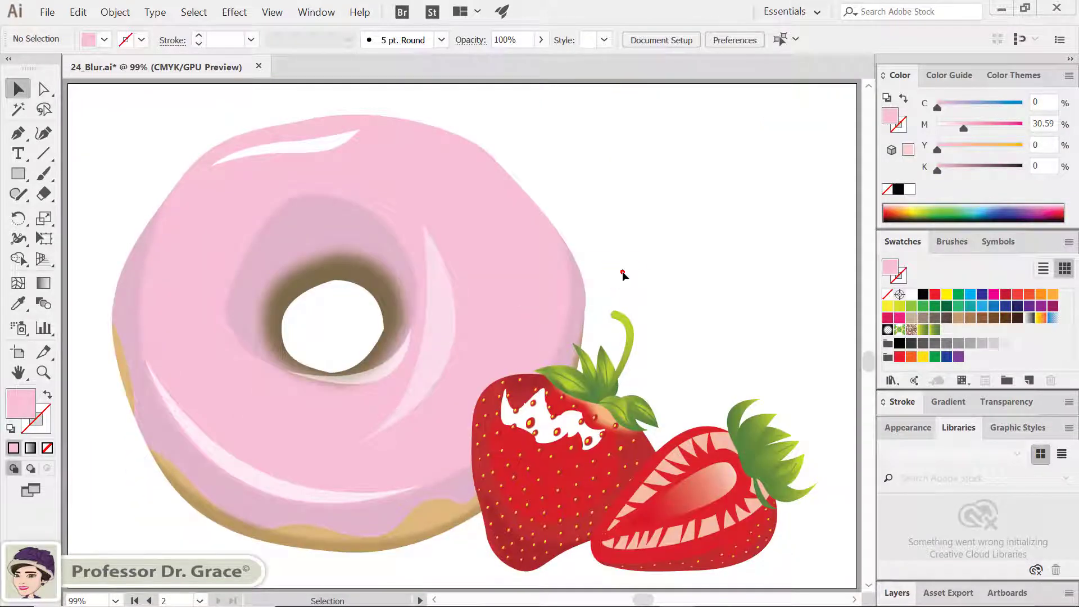
Step: Select the four white icing highlights on the donut glaze
left_click(269, 149)
left_click(379, 375, "shift")
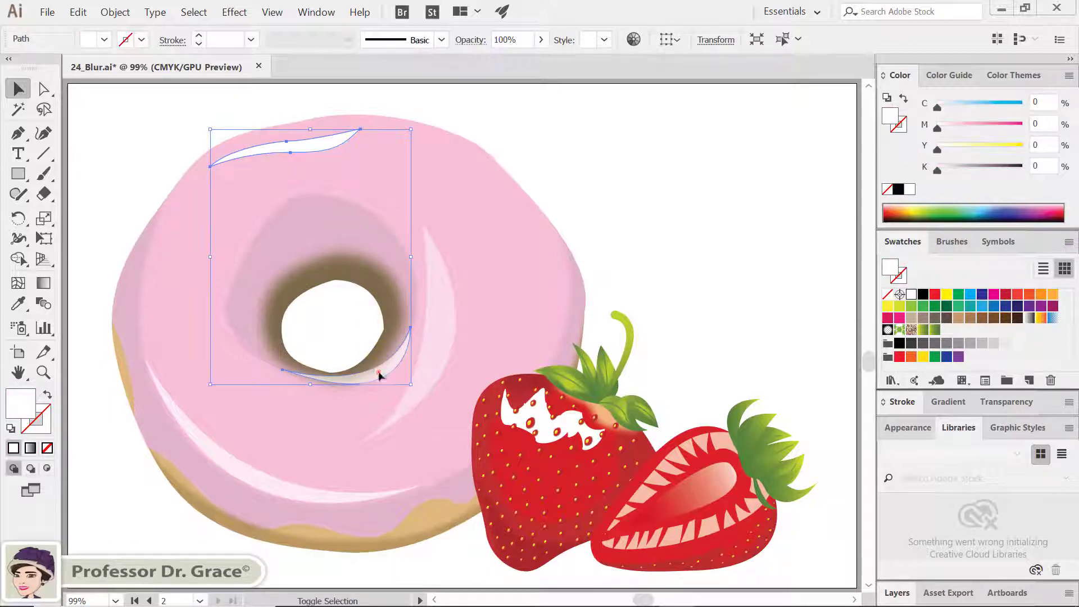
left_click(433, 345, "shift")
left_click(310, 491, "shift")
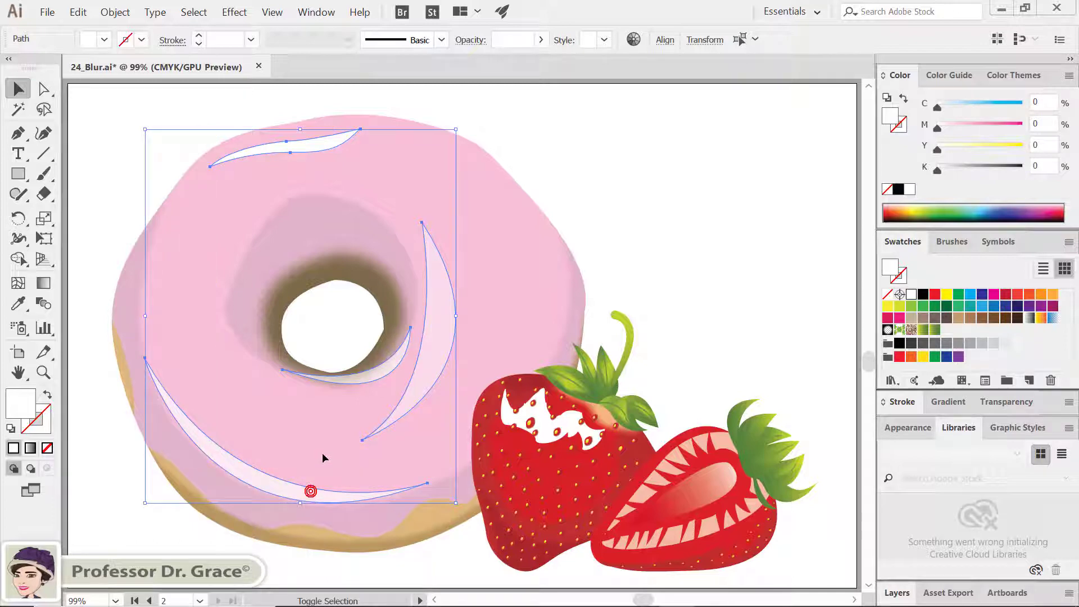
Step: Apply a 25-pixel Gaussian Blur to the glaze highlights and deselect them
left_click(236, 12)
mouse_move(253, 285)
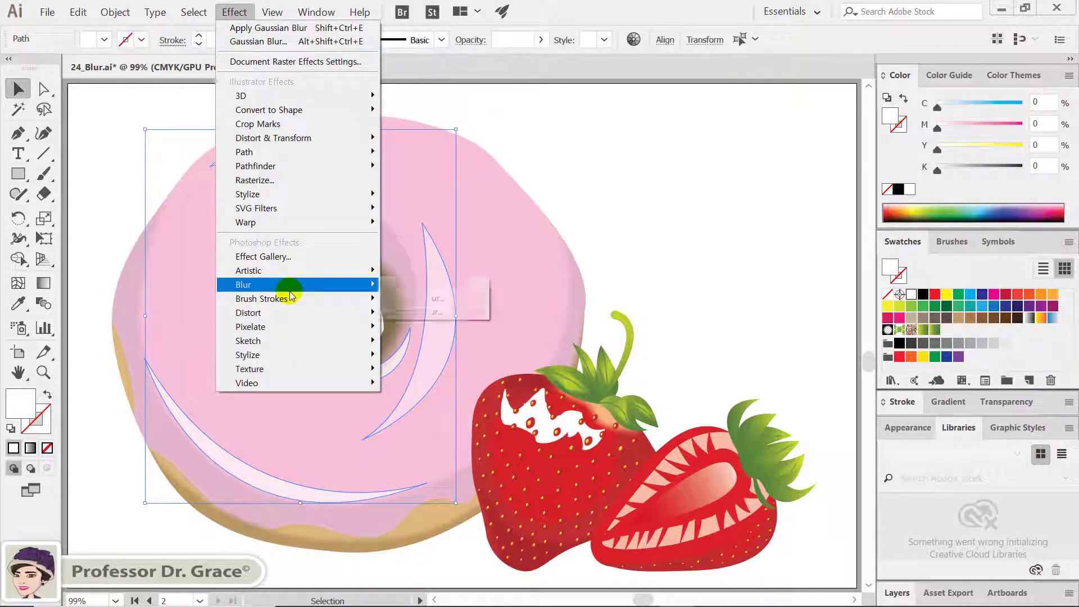
left_click(400, 284)
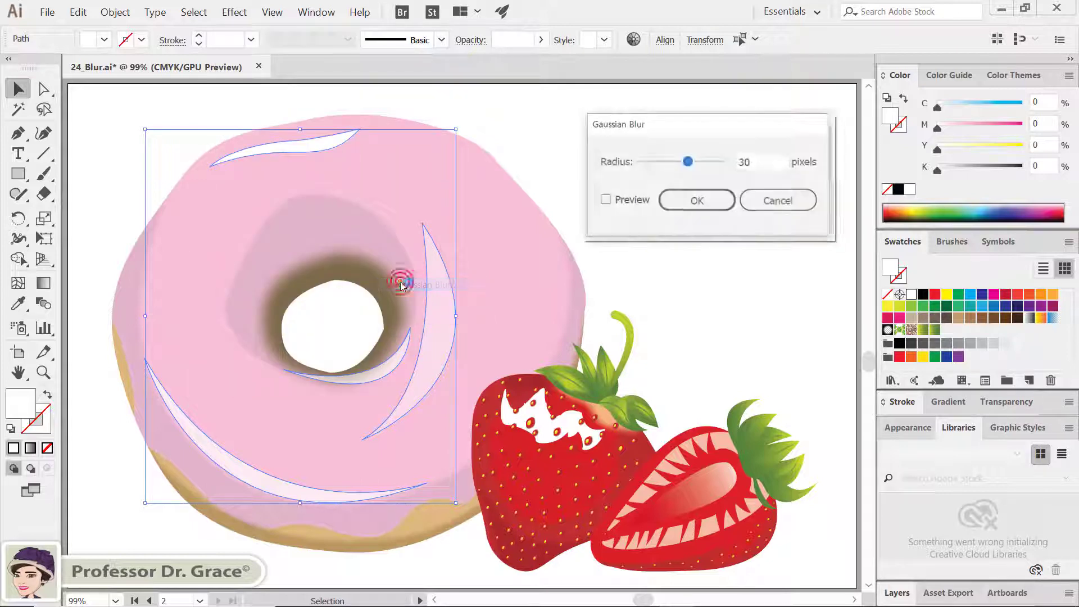
left_click(606, 201)
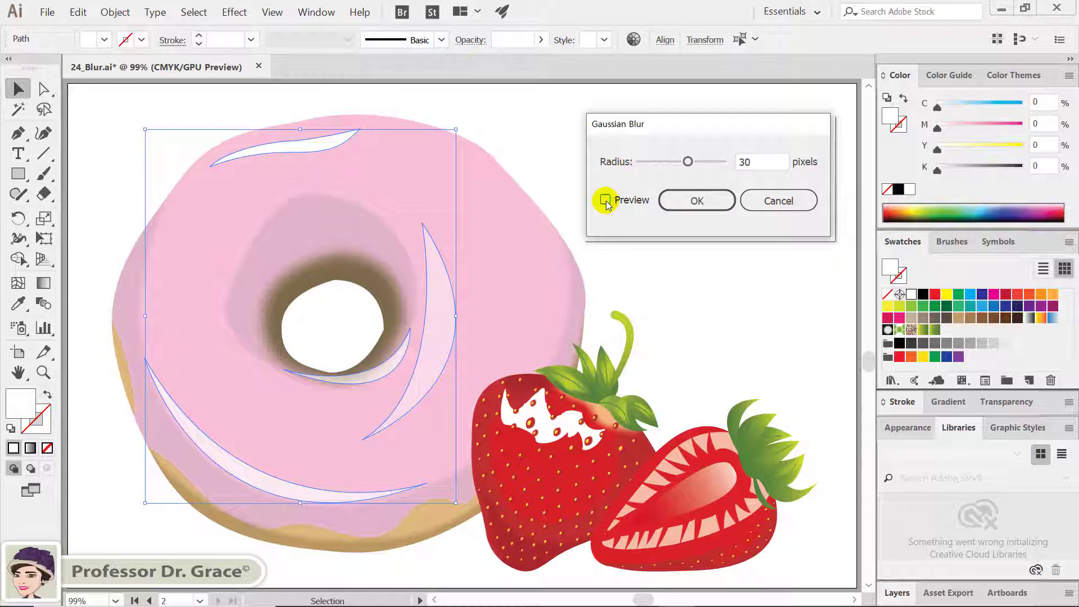
double_click(748, 162)
type("25")
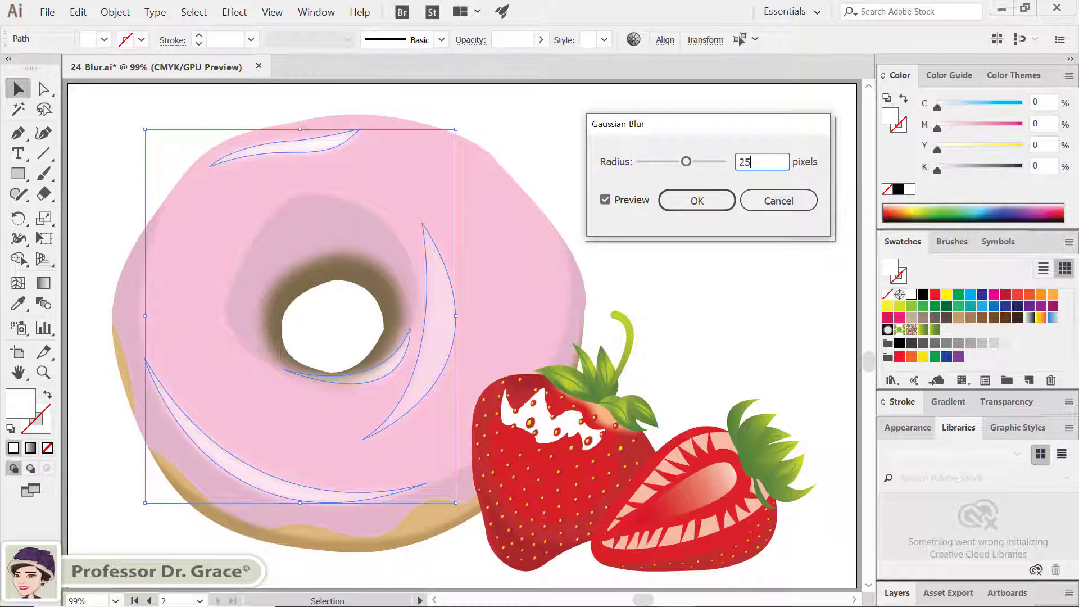
left_click(709, 202)
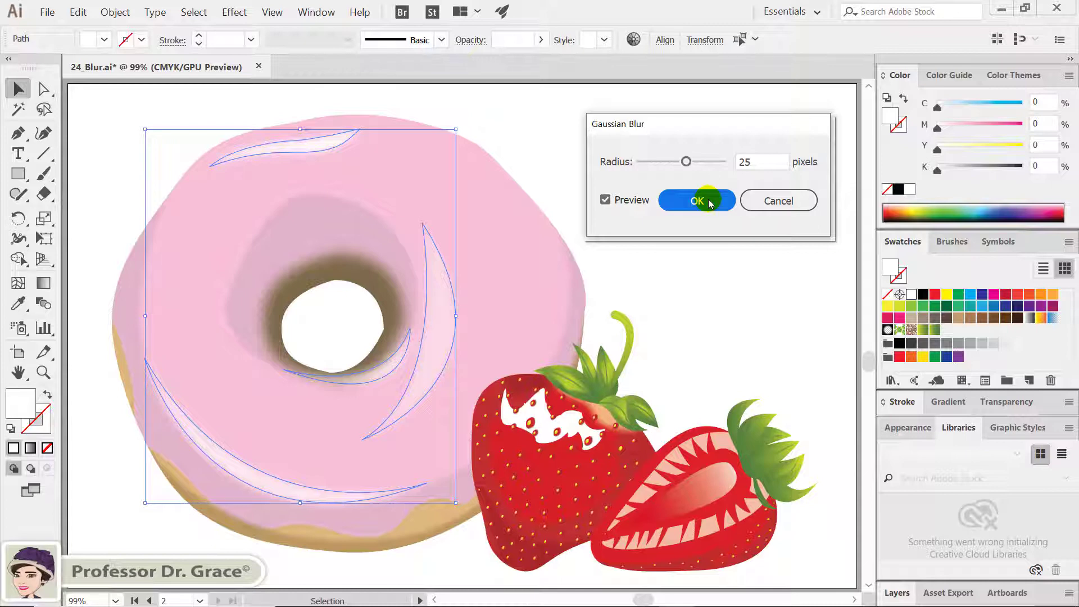
left_click(699, 240)
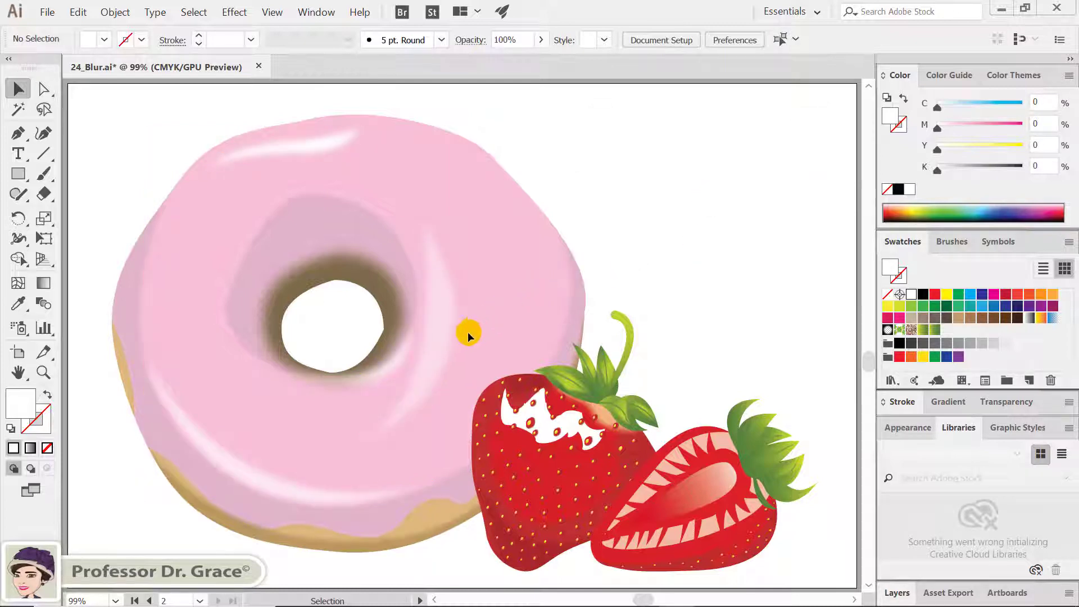
Step: Edit the right crescent highlight's Gaussian Blur in the Appearance panel to a 20-pixel radius
left_click(448, 345)
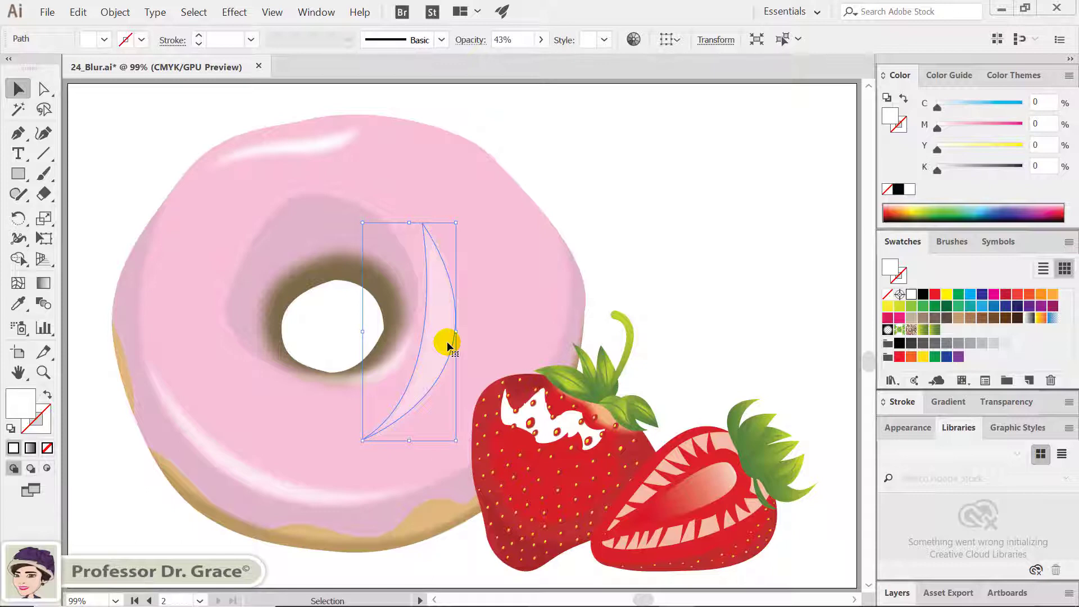
left_click(901, 429)
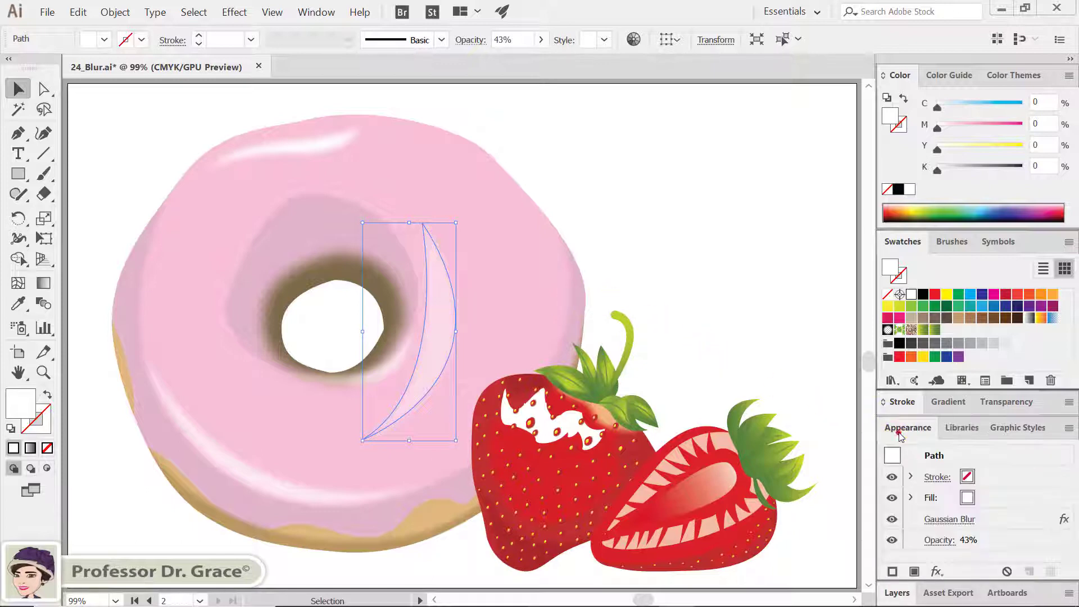
double_click(1012, 522)
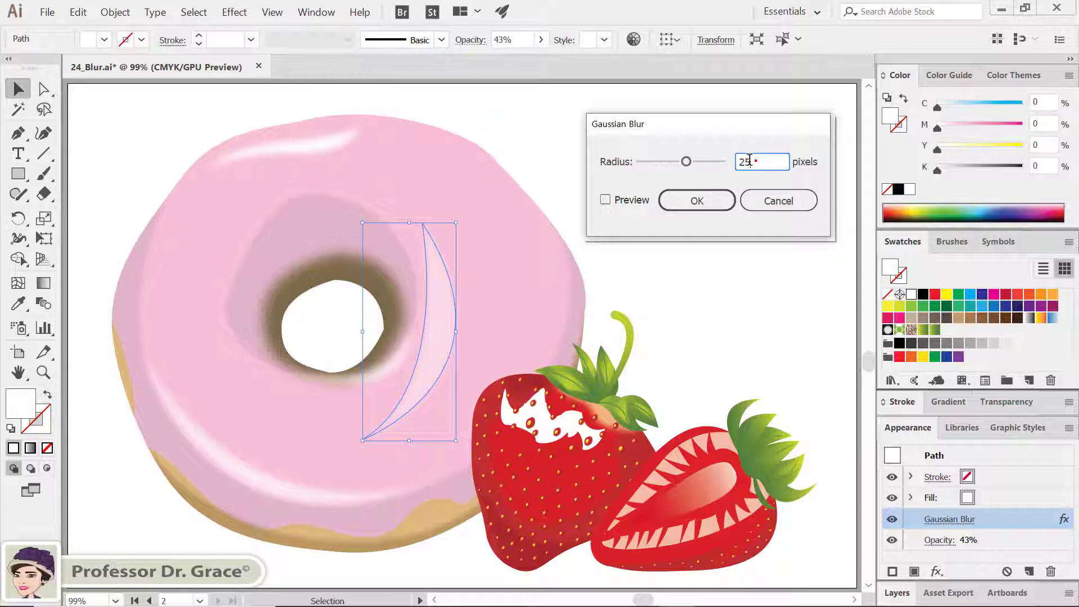
left_click(606, 200)
double_click(762, 162)
type("20")
left_click(697, 201)
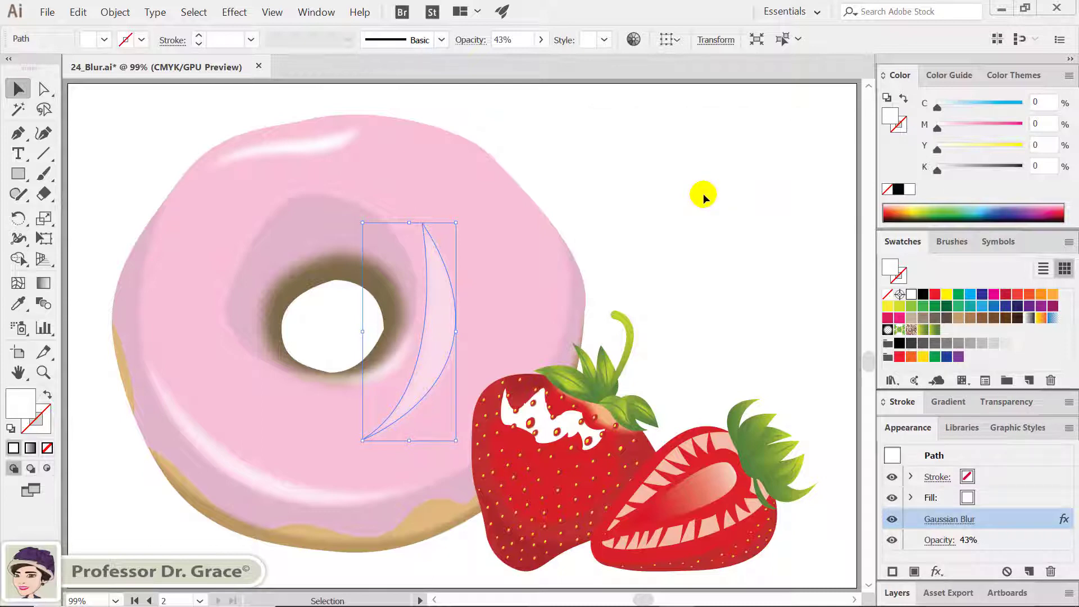
left_click(690, 207)
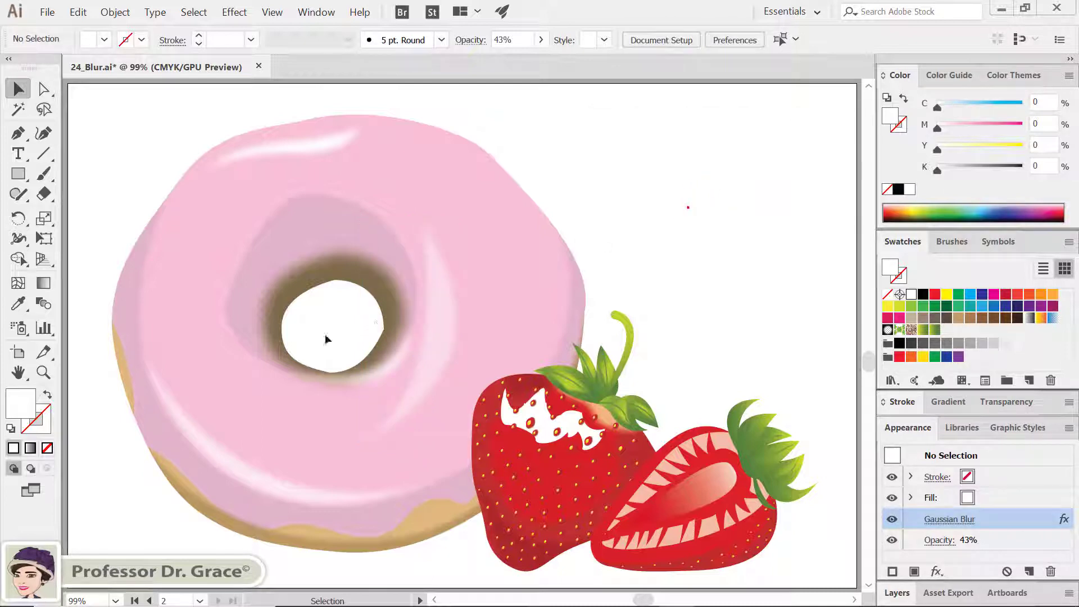
Step: Change the Gaussian Blur on the shape at the bottom of the donut hole to 7 pixels
left_click(356, 376)
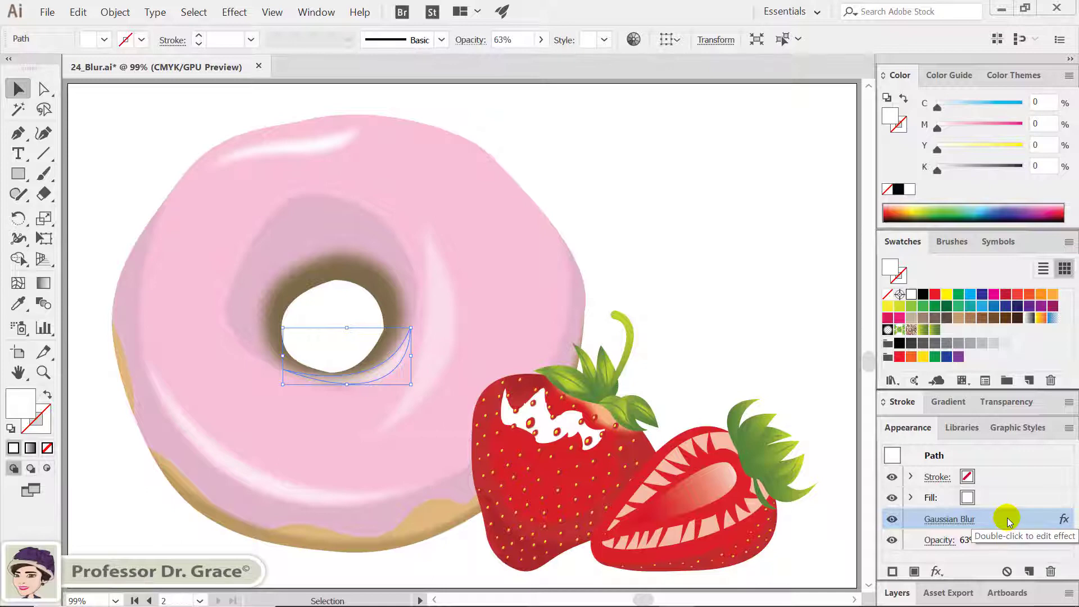
double_click(1008, 518)
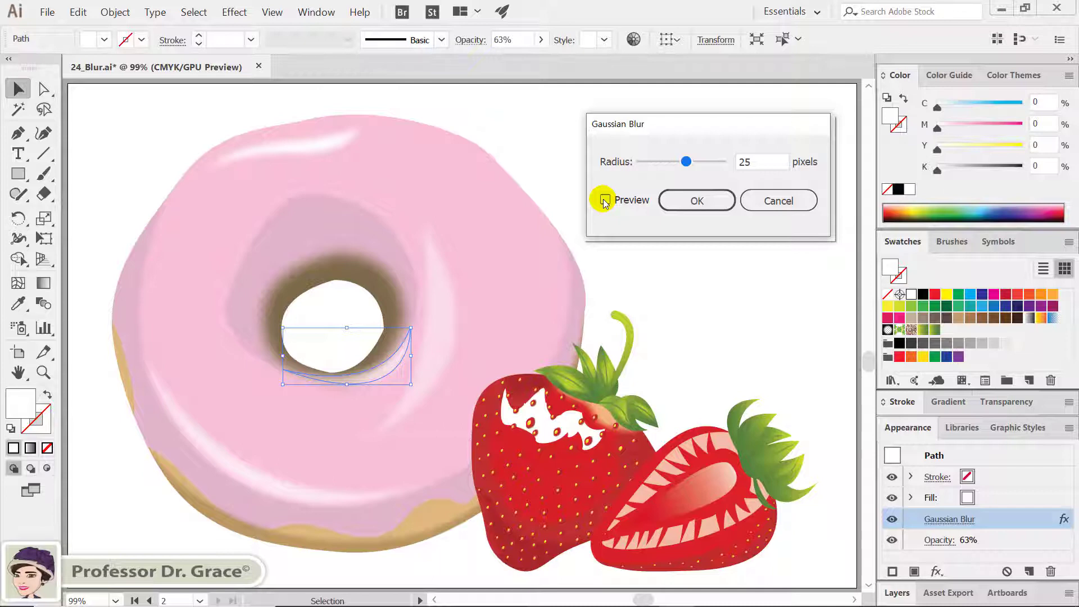
left_click(604, 200)
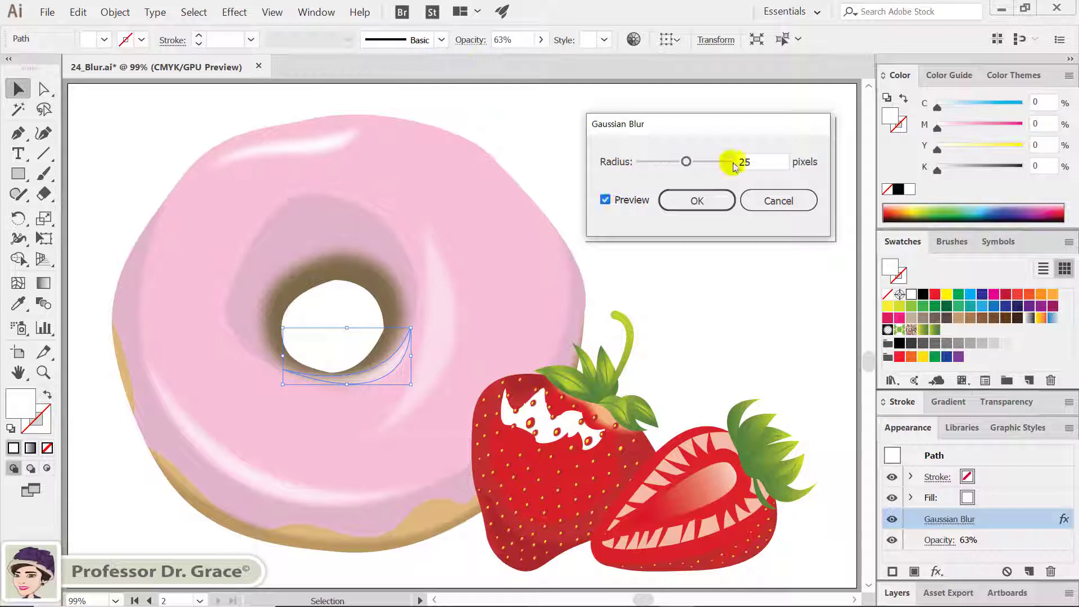
double_click(731, 162)
type("7")
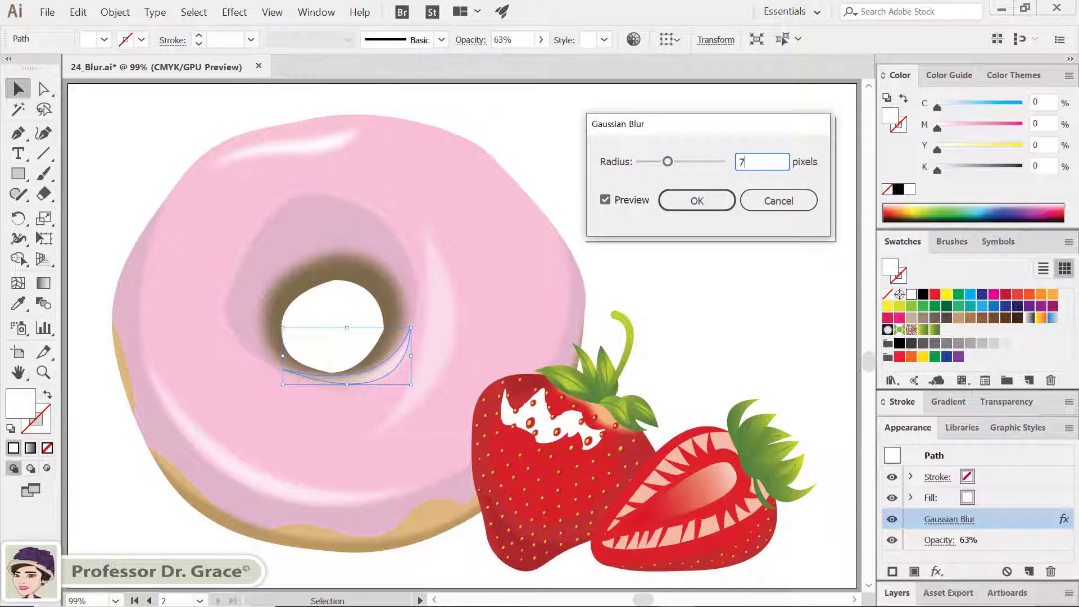
left_click(713, 200)
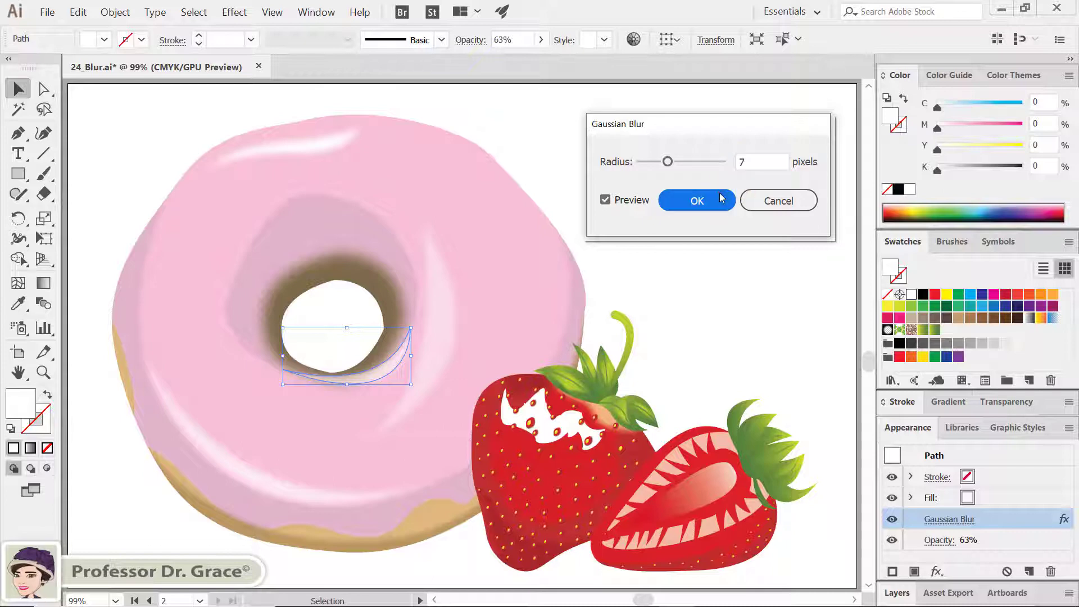
left_click(699, 210)
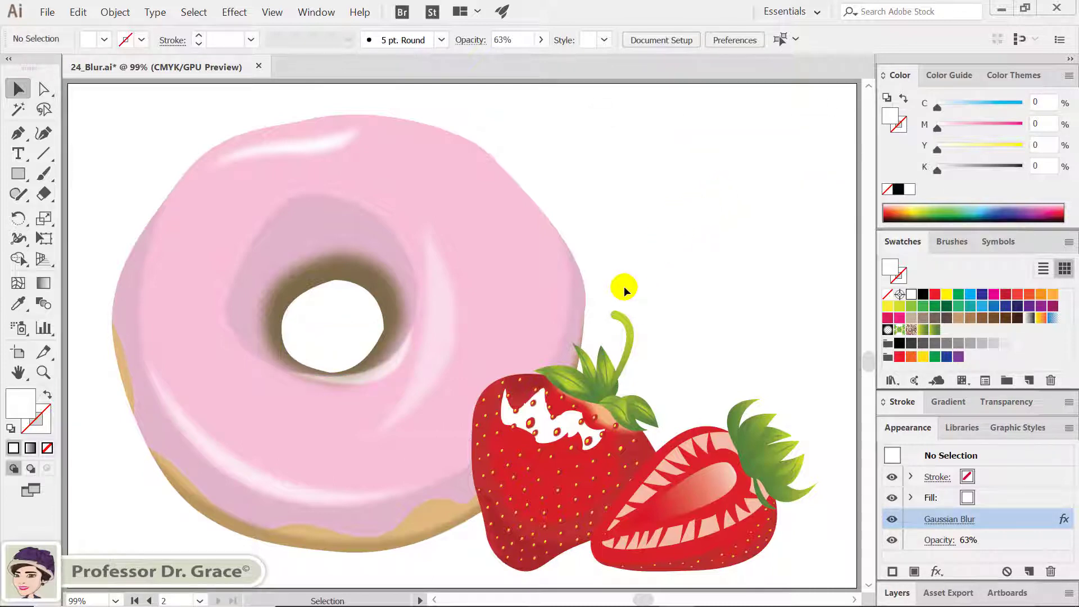
Step: With Group Selection, select two white strawberry highlights and the cut strawberry's inner flesh
left_click(44, 89)
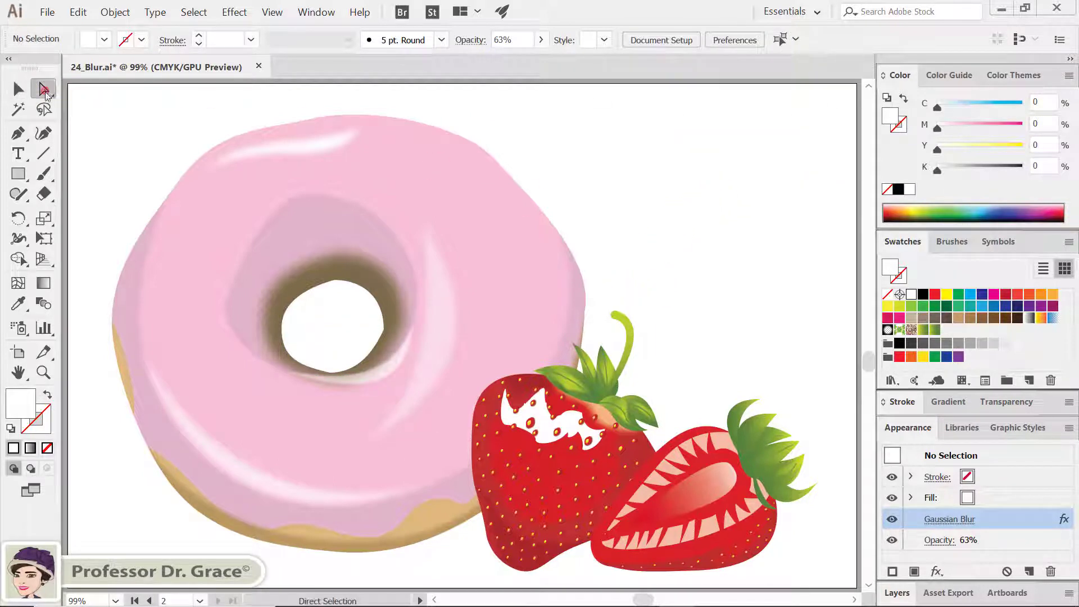
left_click(101, 108)
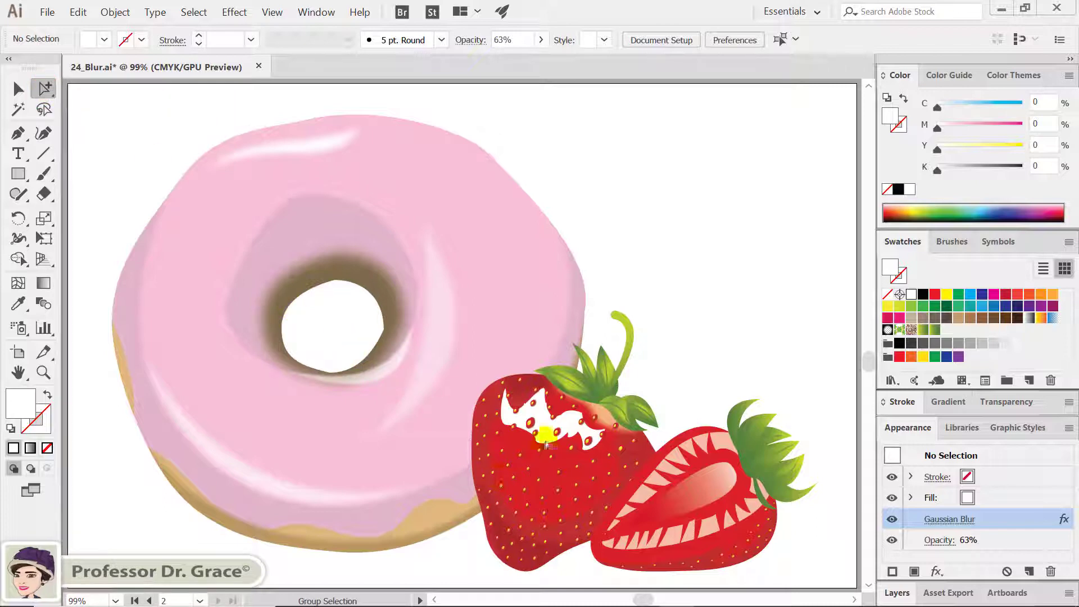
left_click(570, 431)
left_click(548, 433, "shift")
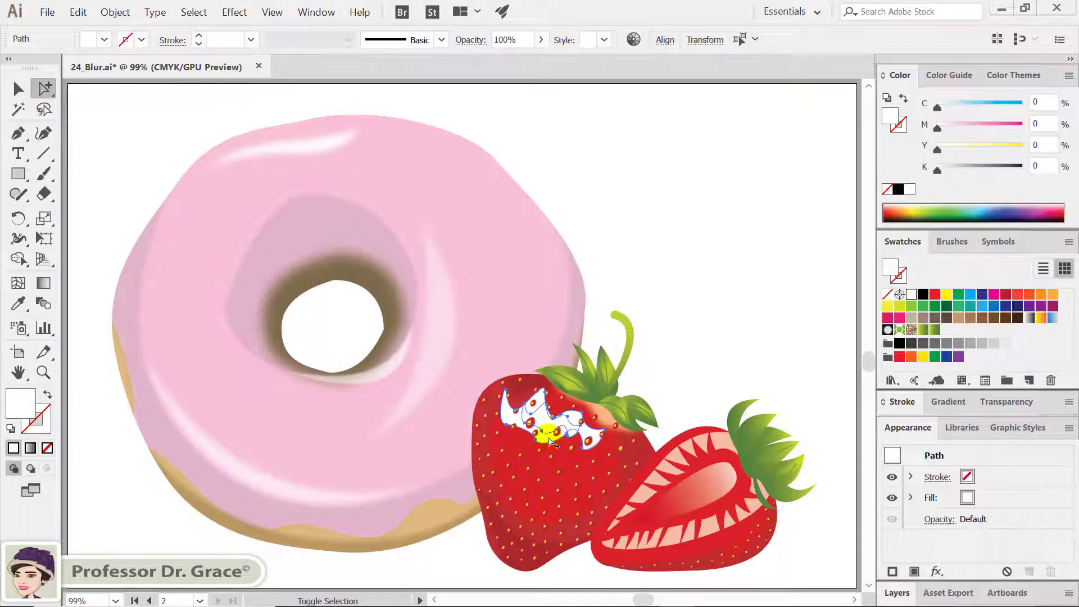
left_click(677, 467, "shift")
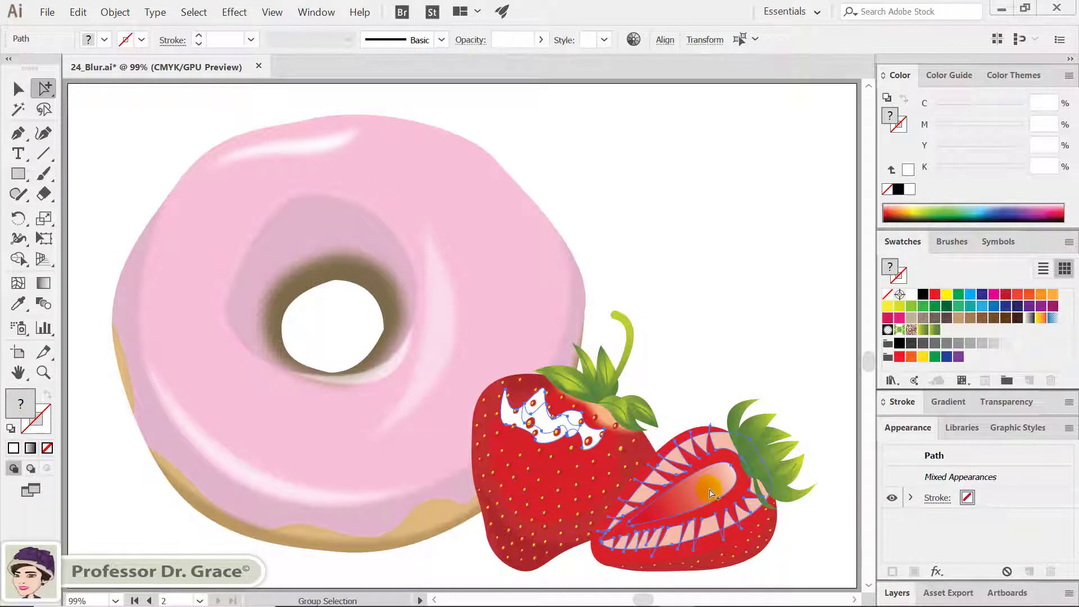
Step: Apply a 50-pixel Gaussian Blur to the selected strawberry shapes
left_click(234, 12)
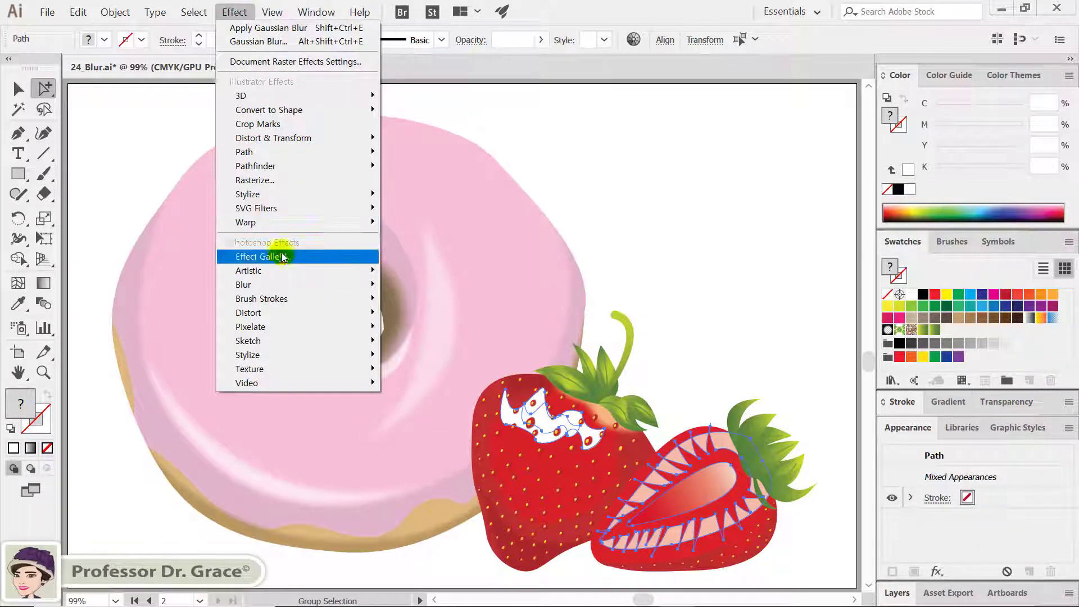
mouse_move(295, 285)
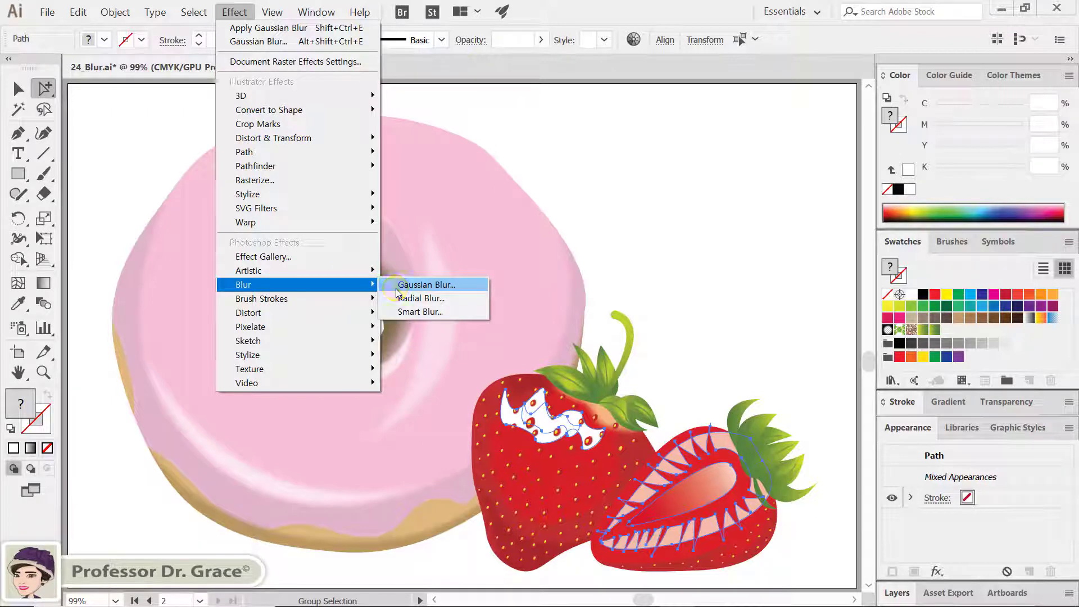
left_click(427, 291)
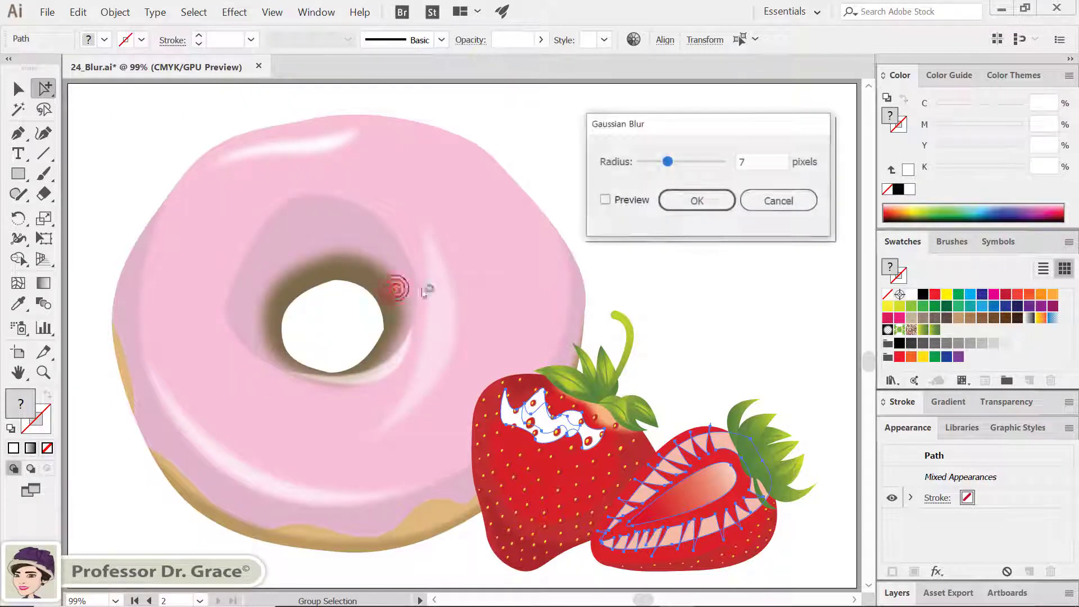
left_click(606, 201)
left_click_drag(747, 162, 724, 162)
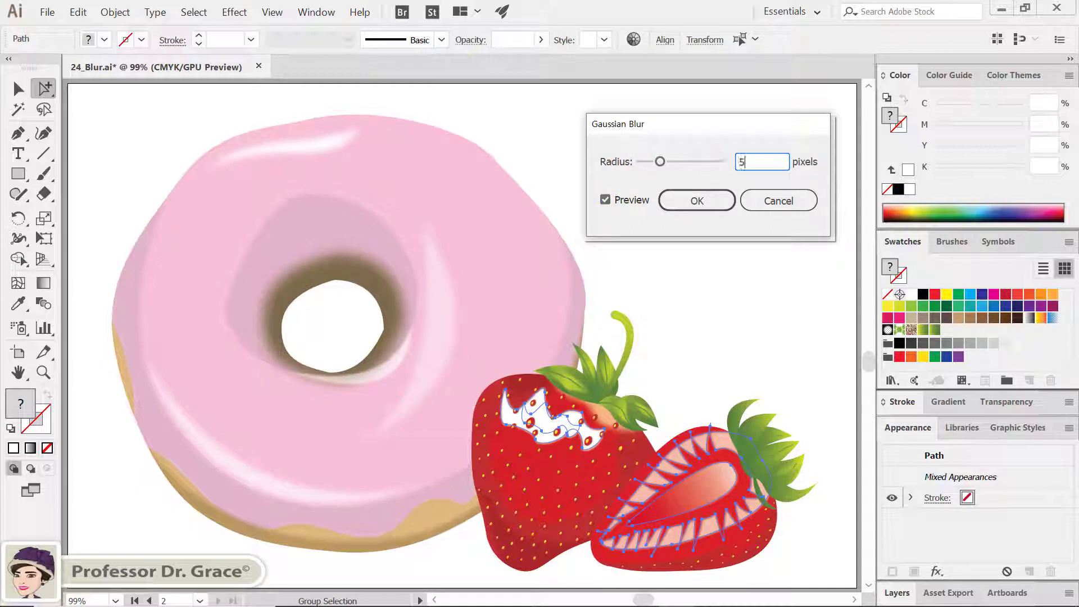
type("50")
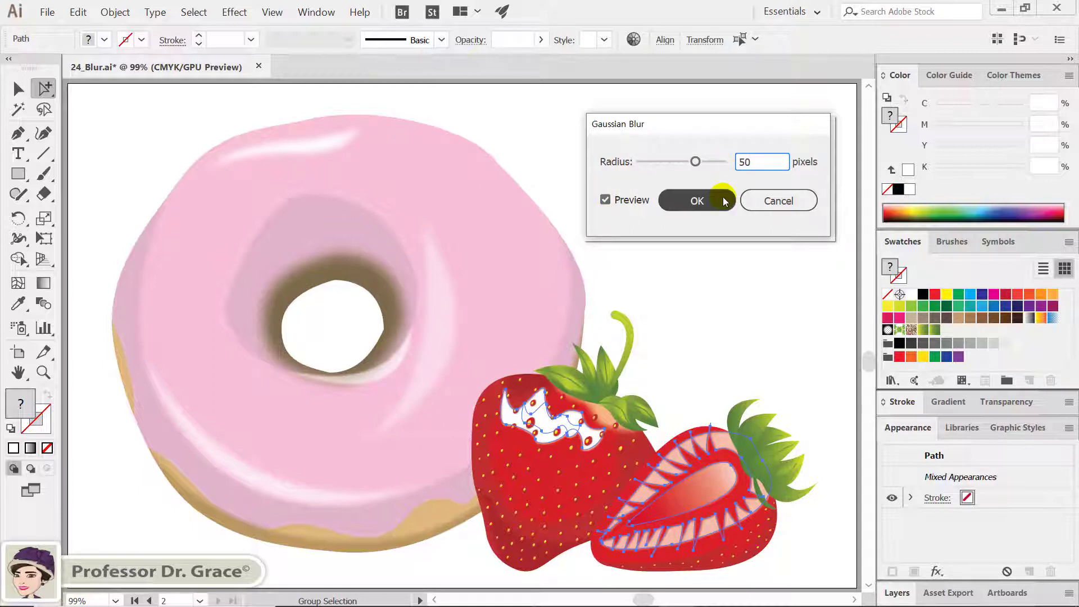
left_click(724, 202)
Step: Edit the whole strawberry's highlight blur in the Appearance panel to a 35-pixel radius
left_click(739, 254)
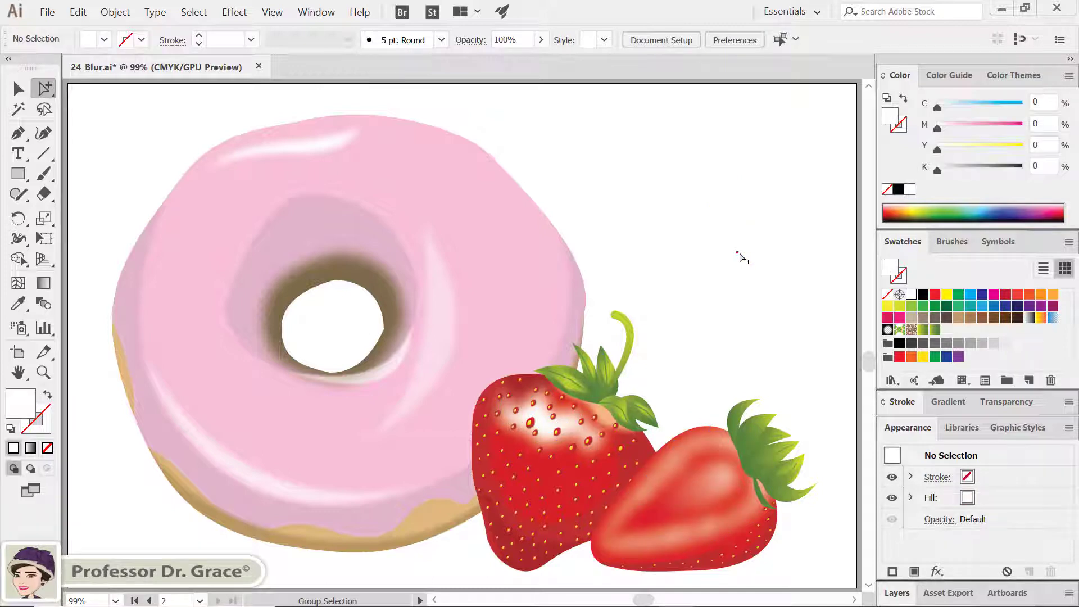
left_click(545, 427)
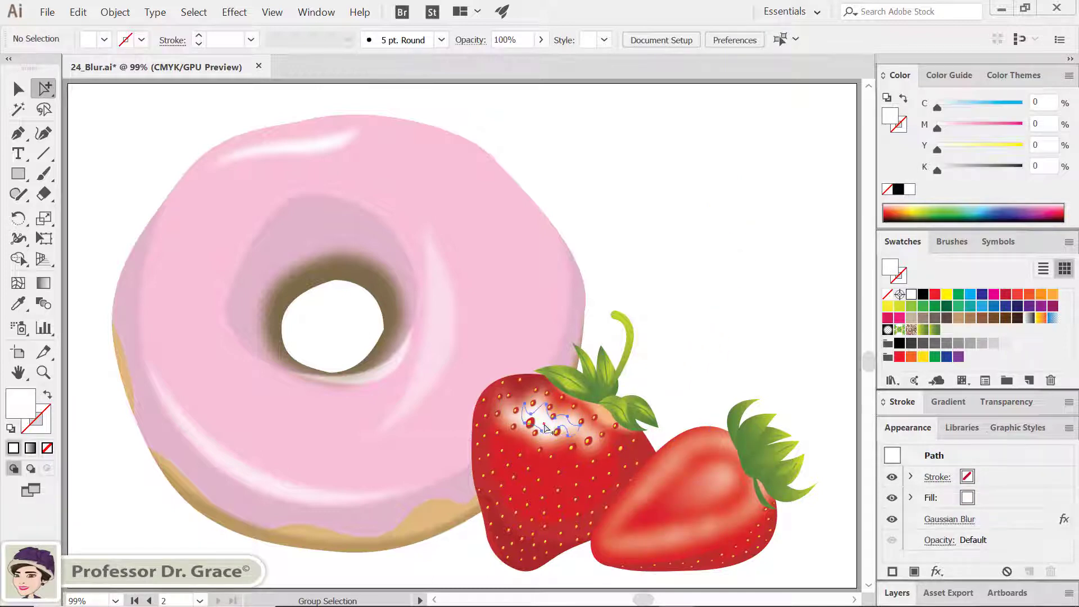
double_click(1022, 522)
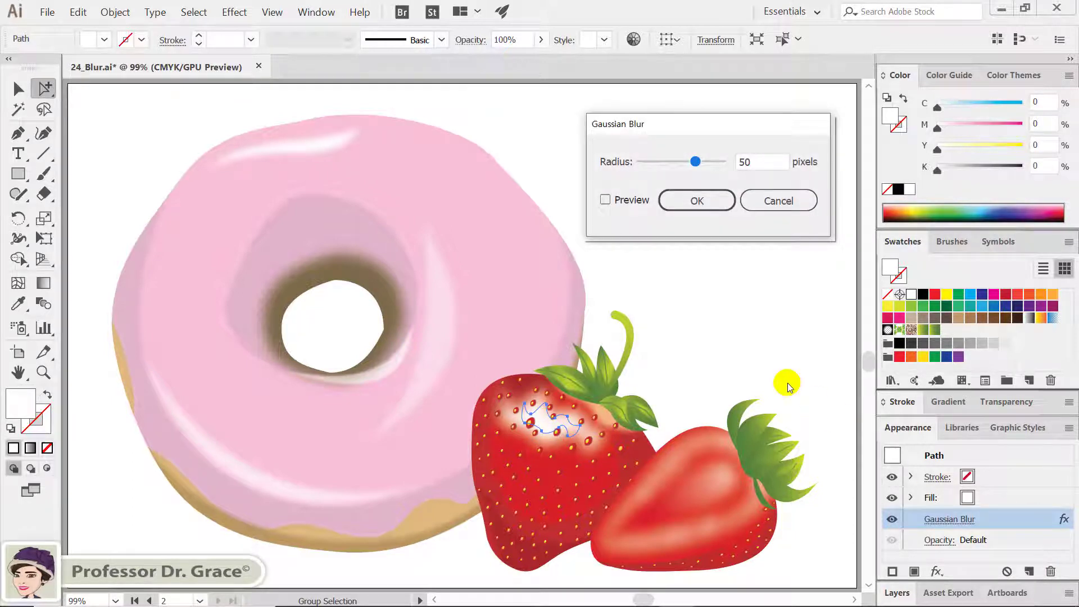
left_click(605, 200)
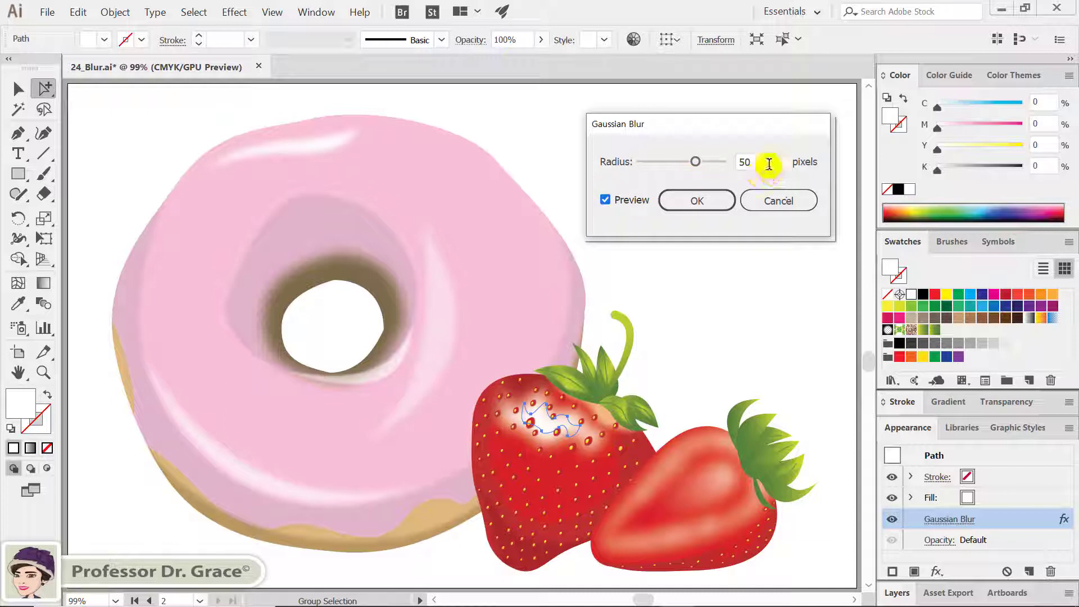
left_click_drag(766, 164, 726, 160)
left_click(725, 162)
type("35")
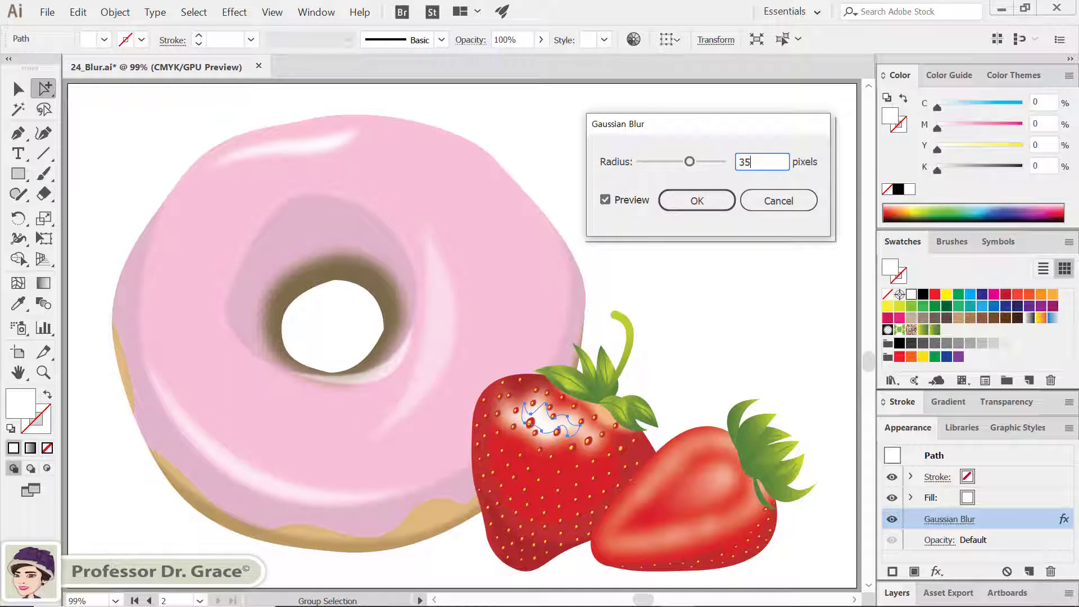
left_click(708, 203)
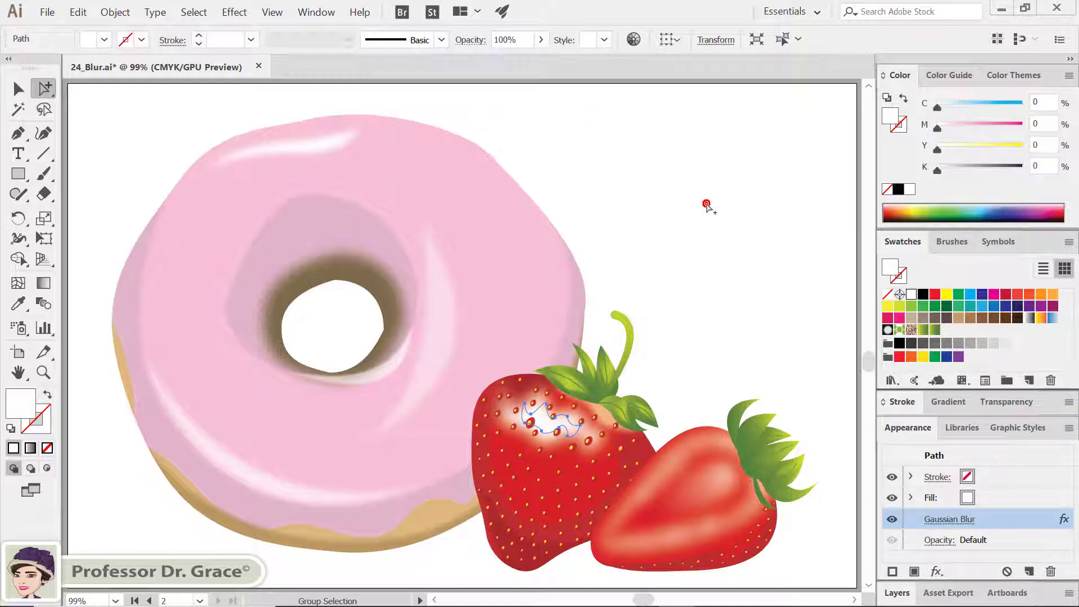
left_click(706, 271)
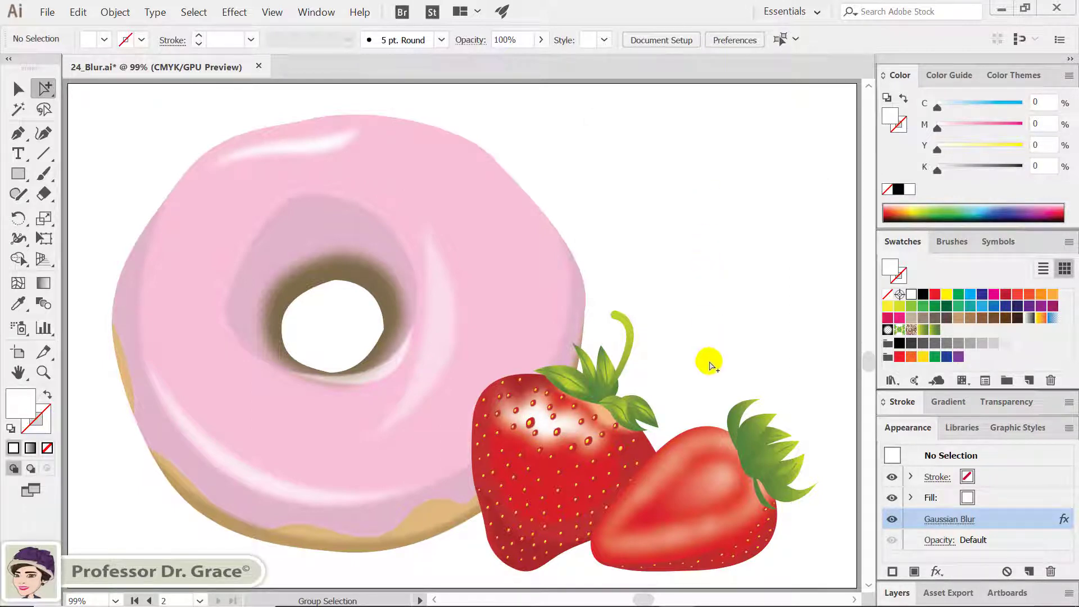
Step: Set the Gaussian Blur on the cut strawberry's red flesh detail shape to 15 pixels
left_click(729, 513)
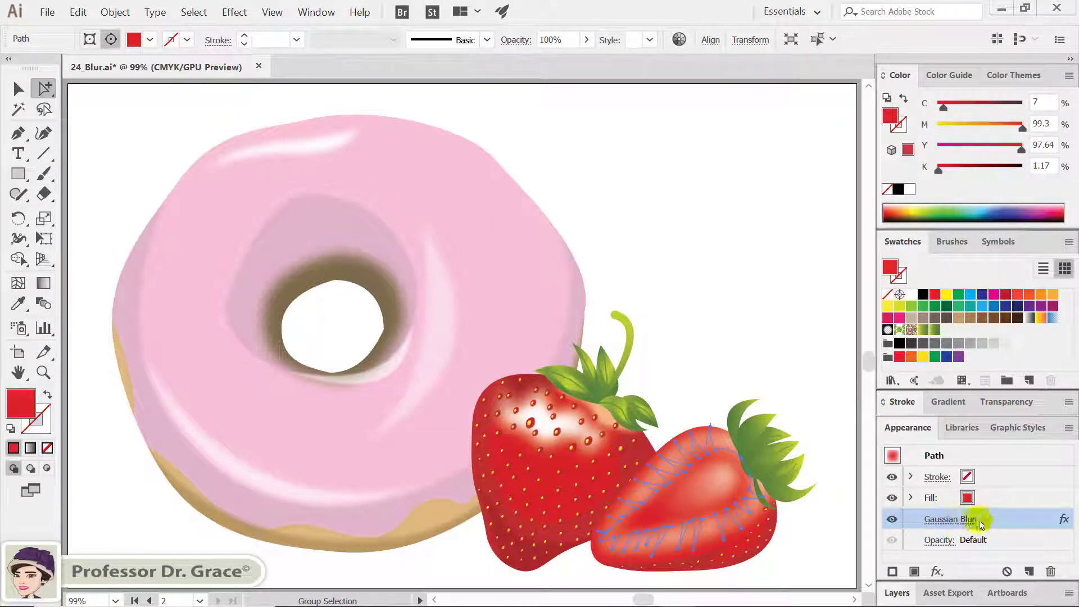
double_click(1016, 521)
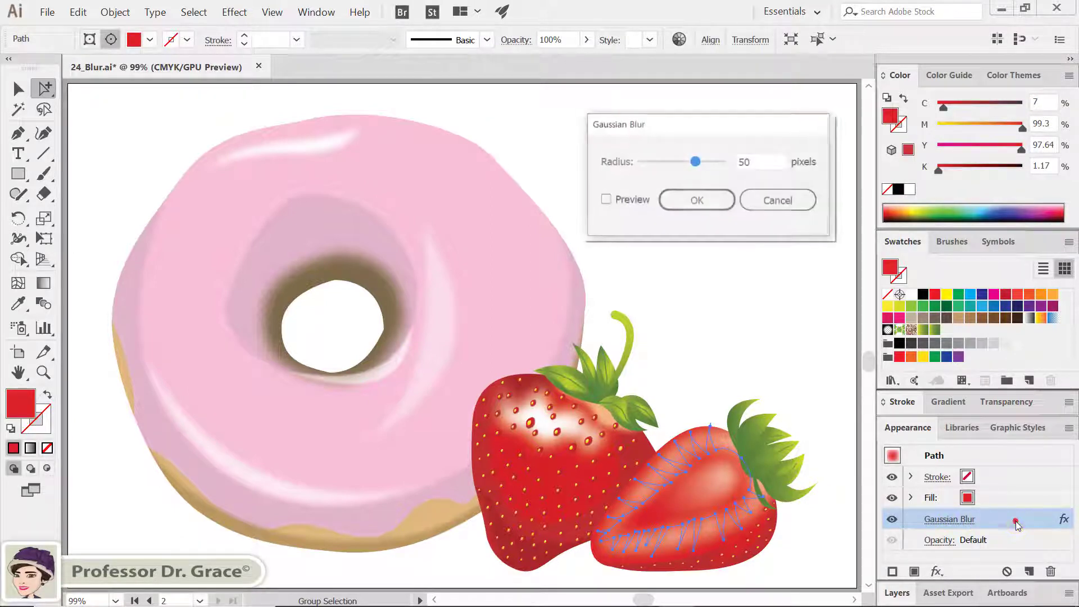
double_click(747, 161)
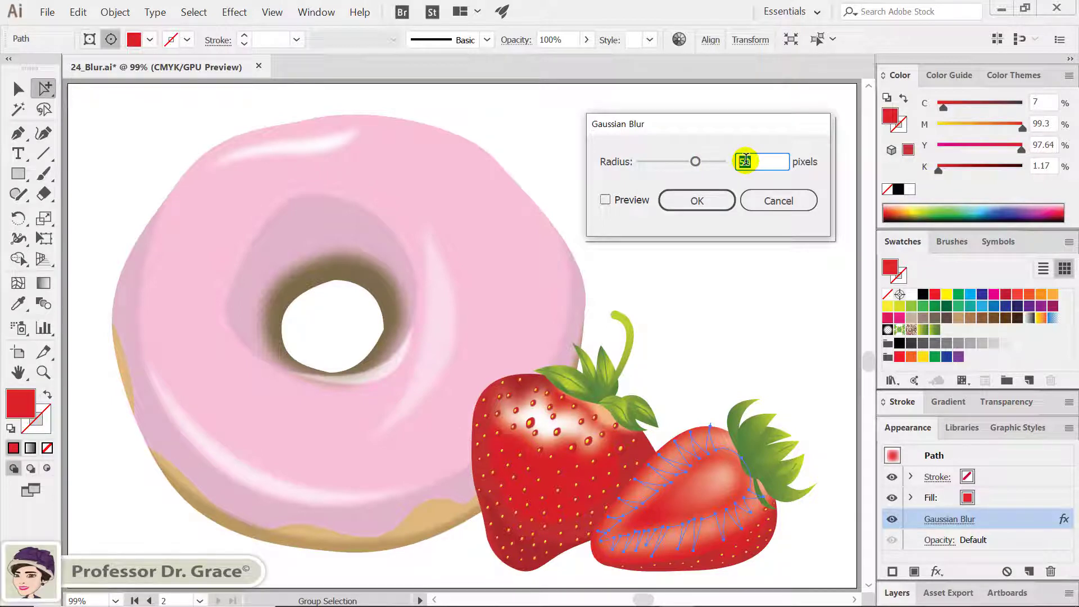
left_click(605, 200)
double_click(752, 162)
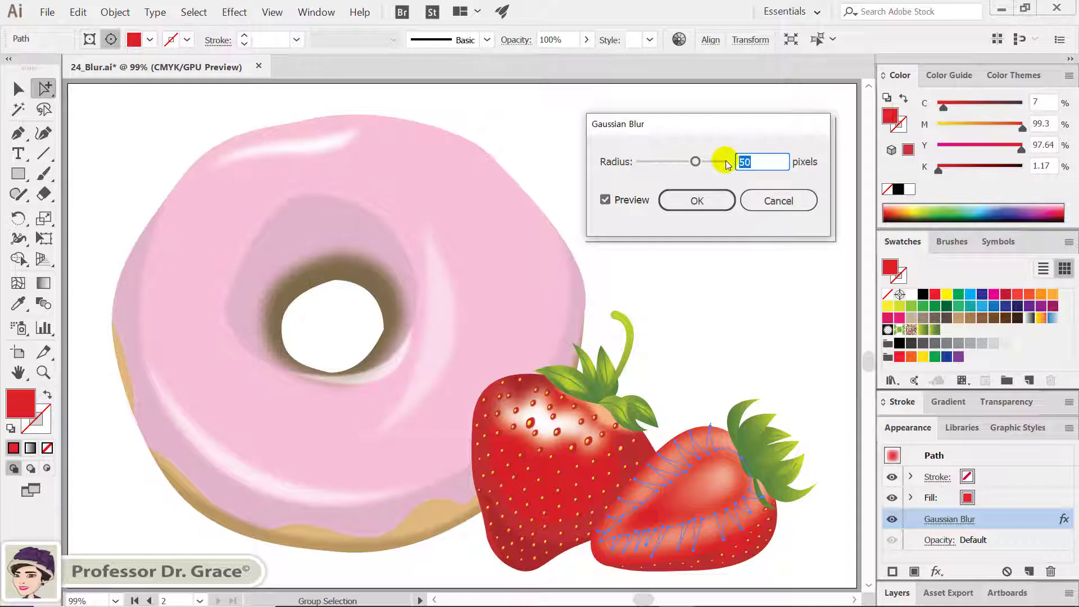
type("15")
left_click(715, 200)
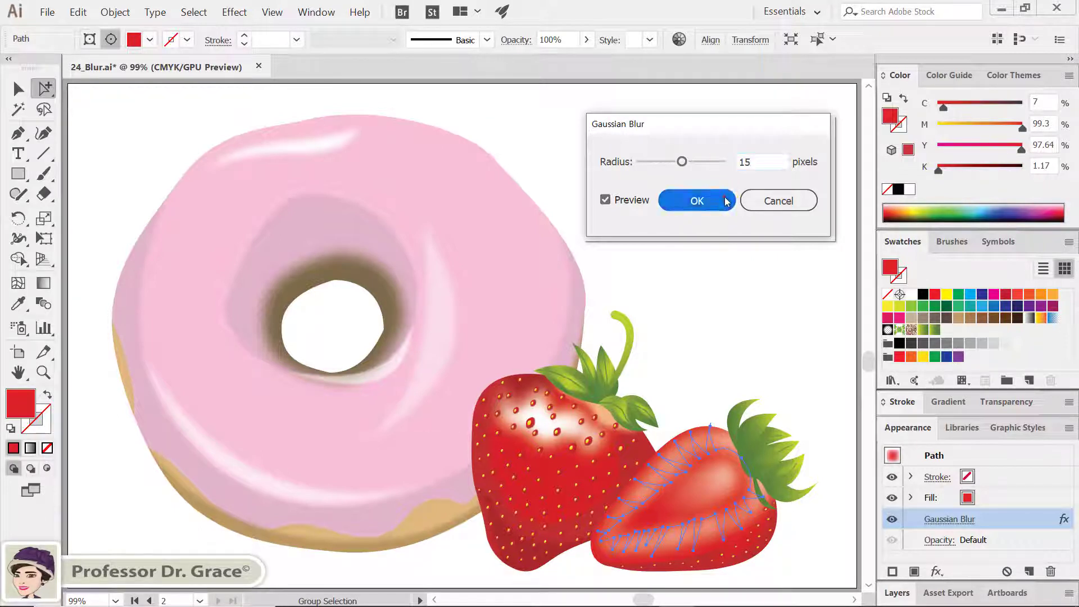
left_click(756, 272)
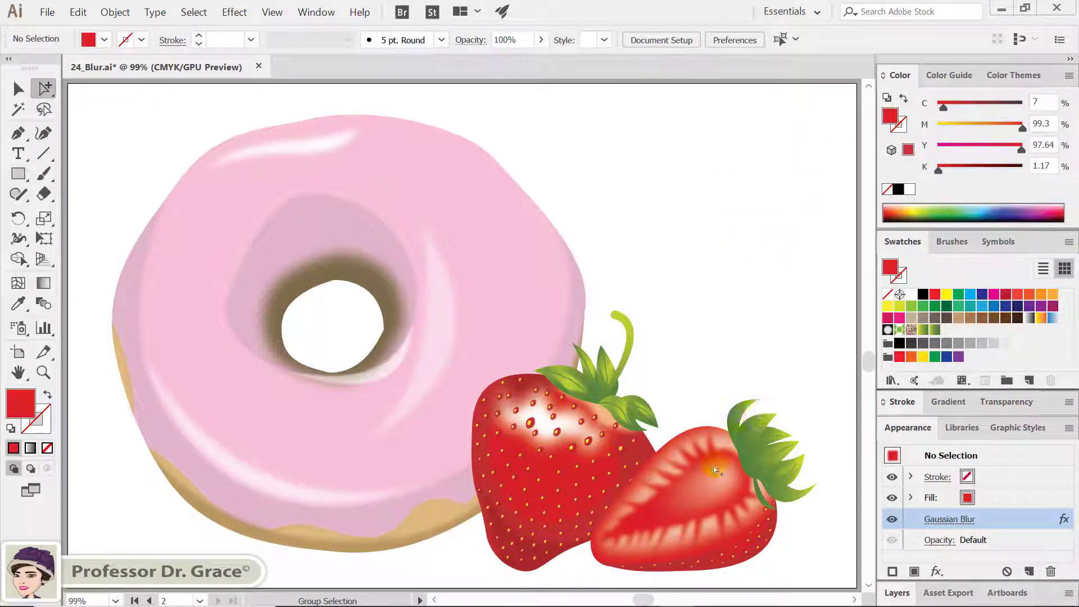
Step: Tighten the Gaussian Blur on the cut strawberry's pale core shape to 7 pixels
left_click(712, 487)
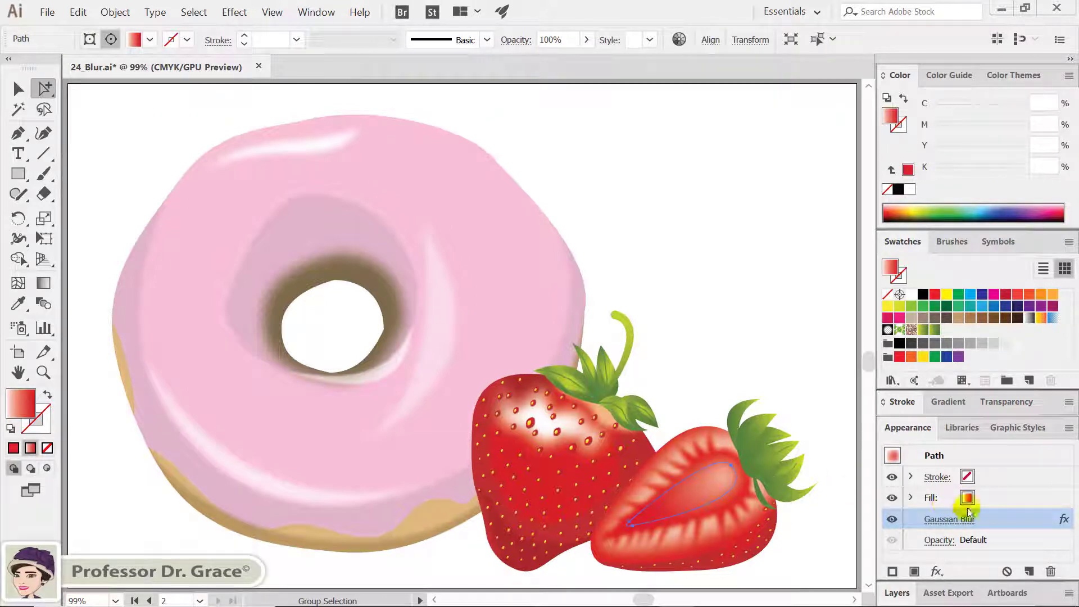
double_click(1027, 519)
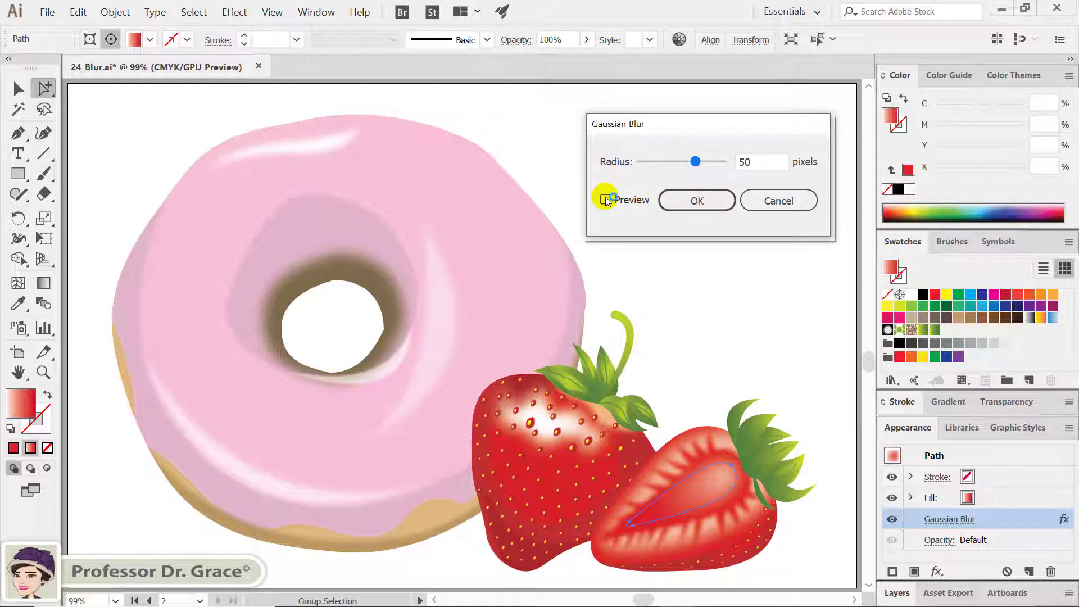
left_click(606, 200)
left_click(695, 162)
double_click(752, 162)
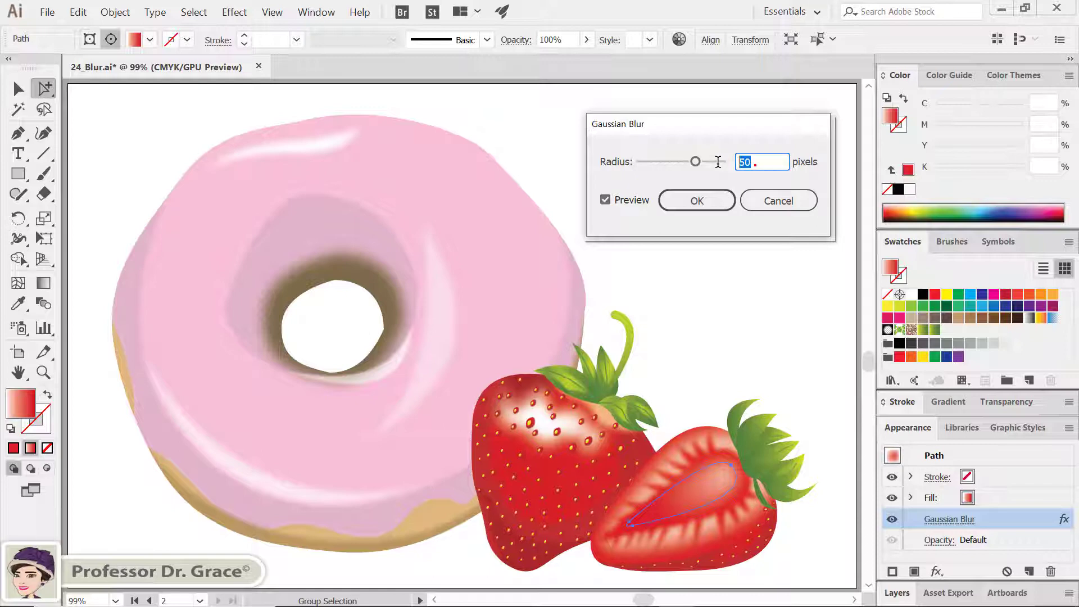
type("7")
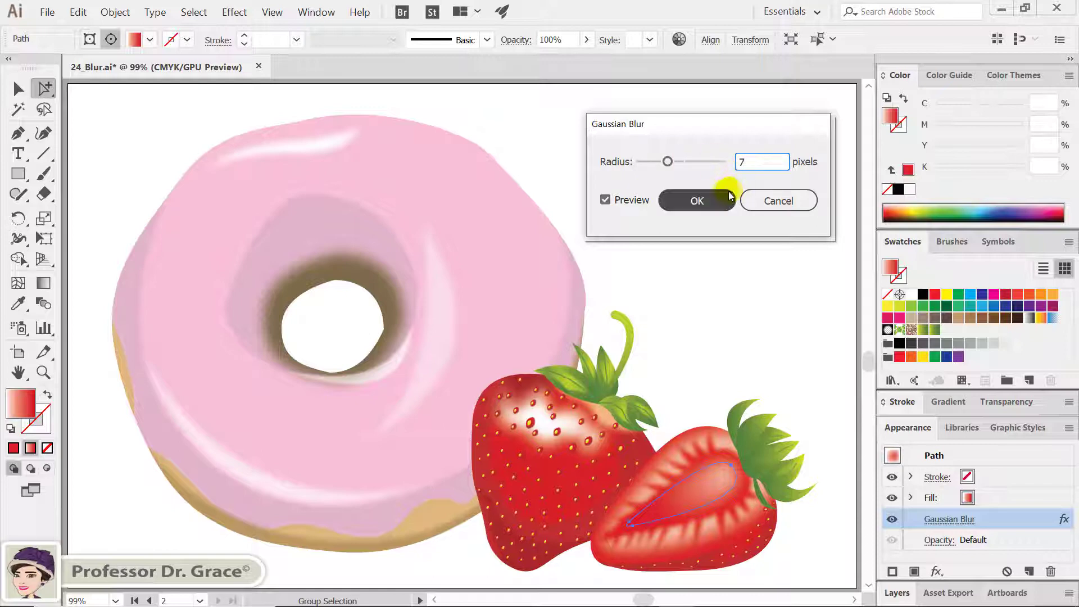
left_click(723, 200)
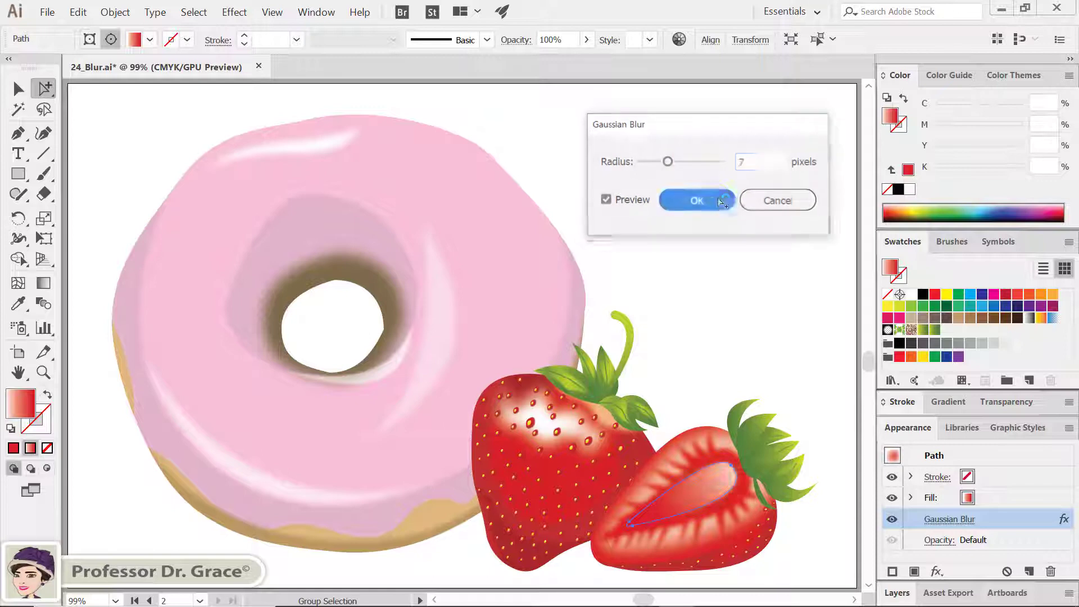
left_click(736, 279)
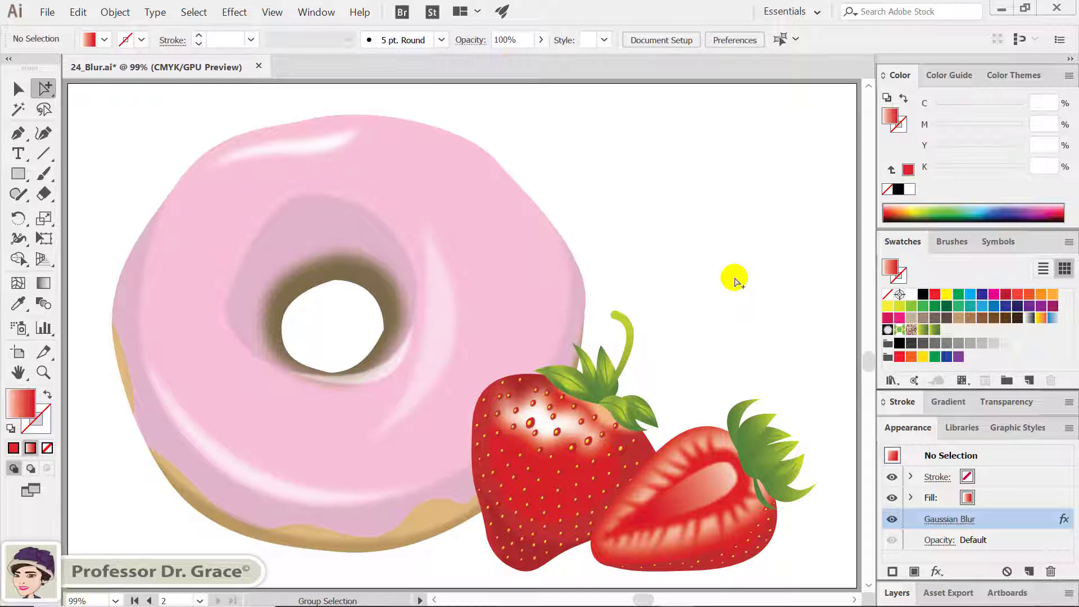